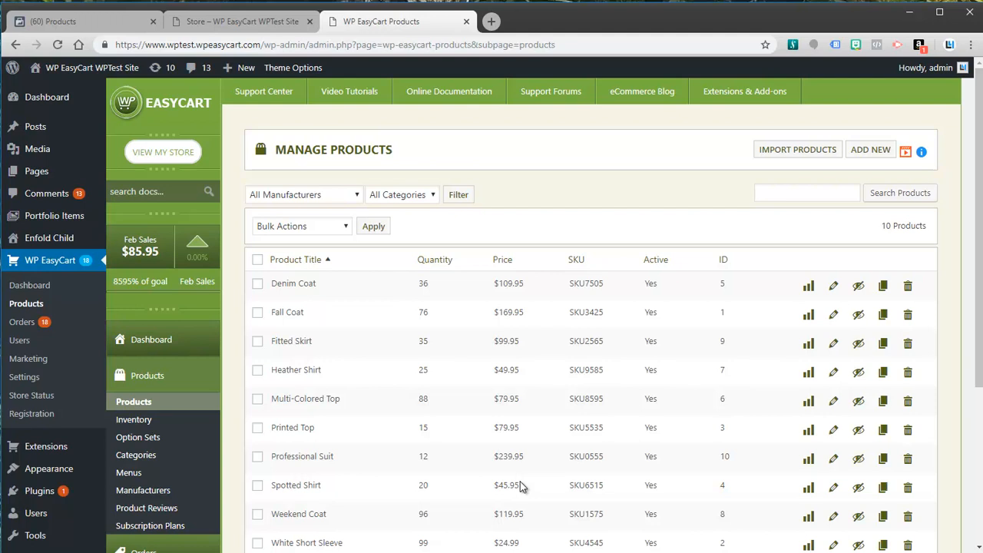
# - Review the WP EasyCart product list and the matching storefront page
pyautogui.scroll(-1, 380, 380)
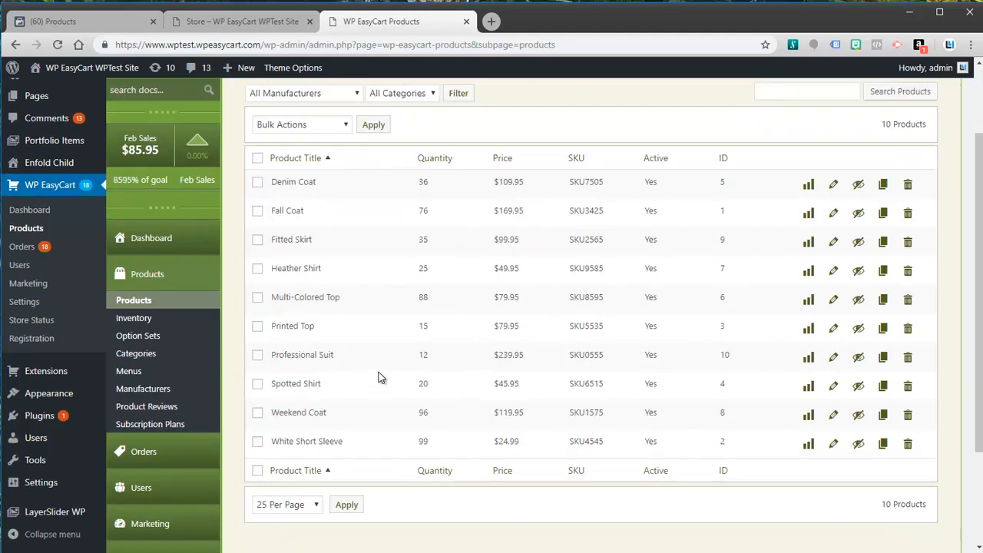
pyautogui.scroll(1, 382, 372)
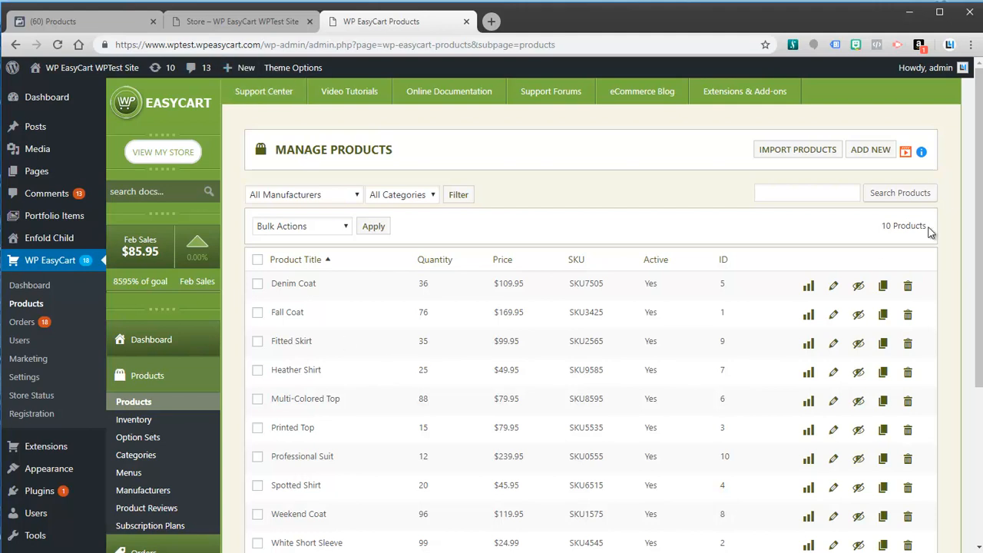
pyautogui.moveTo(976, 189); pyautogui.dragTo(979, 248)
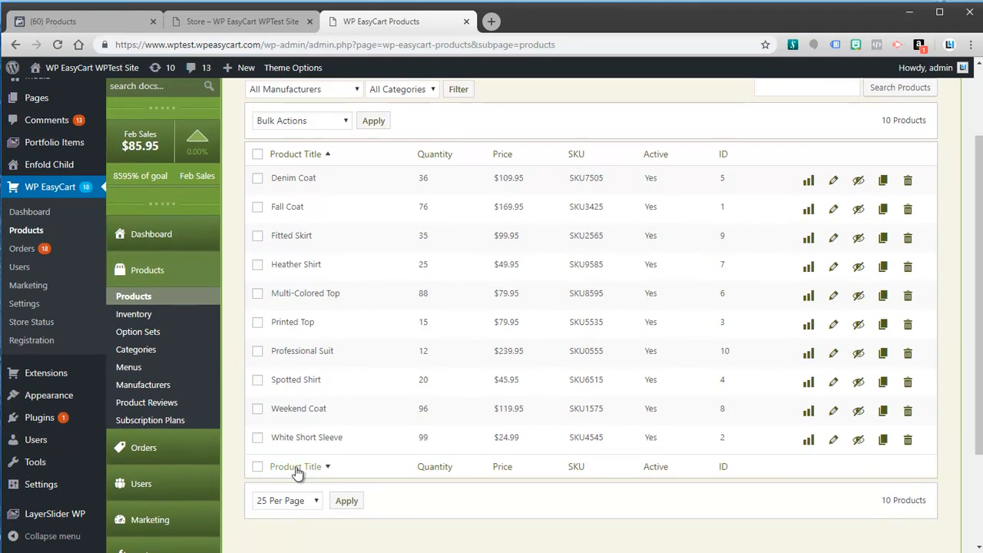
pyautogui.click(199, 25)
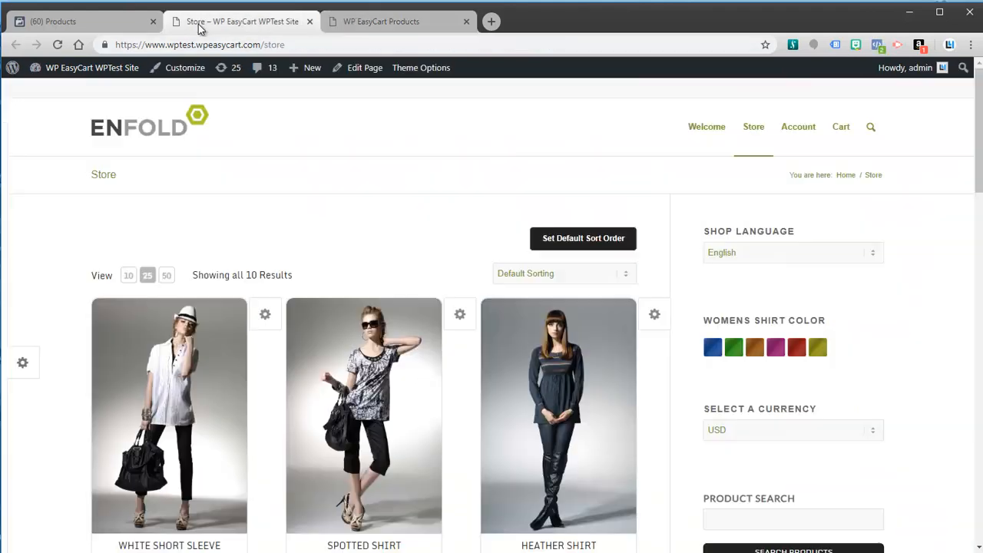
# - Switch to the Facebook business site and open the Catalogs page from its Assets section
pyautogui.click(85, 23)
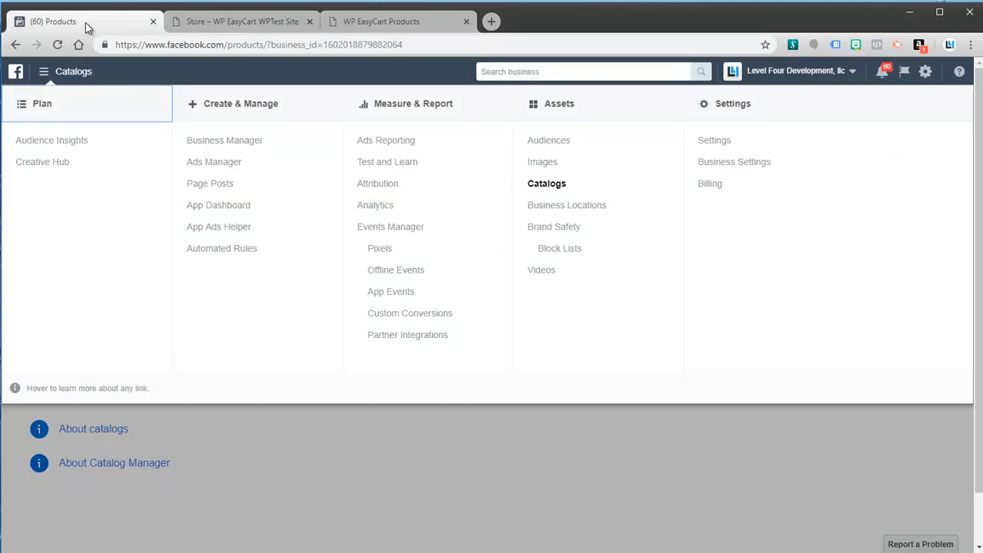
pyautogui.click(43, 73)
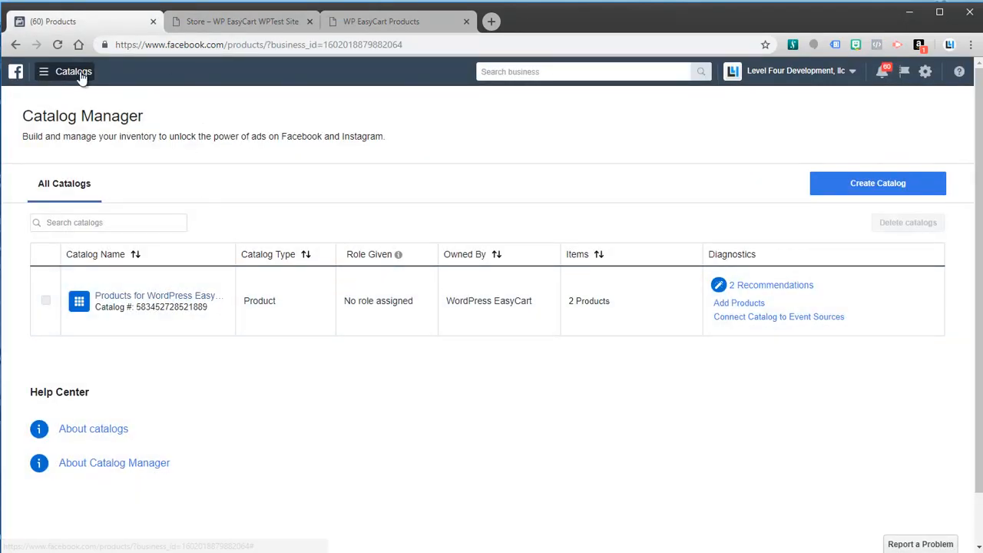
pyautogui.moveTo(424, 48); pyautogui.dragTo(106, 46)
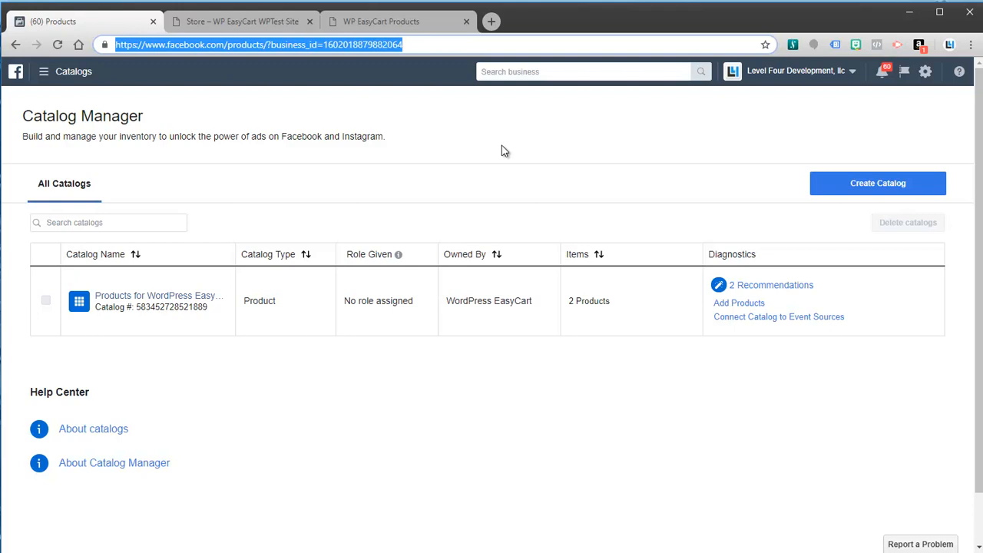
pyautogui.click(46, 74)
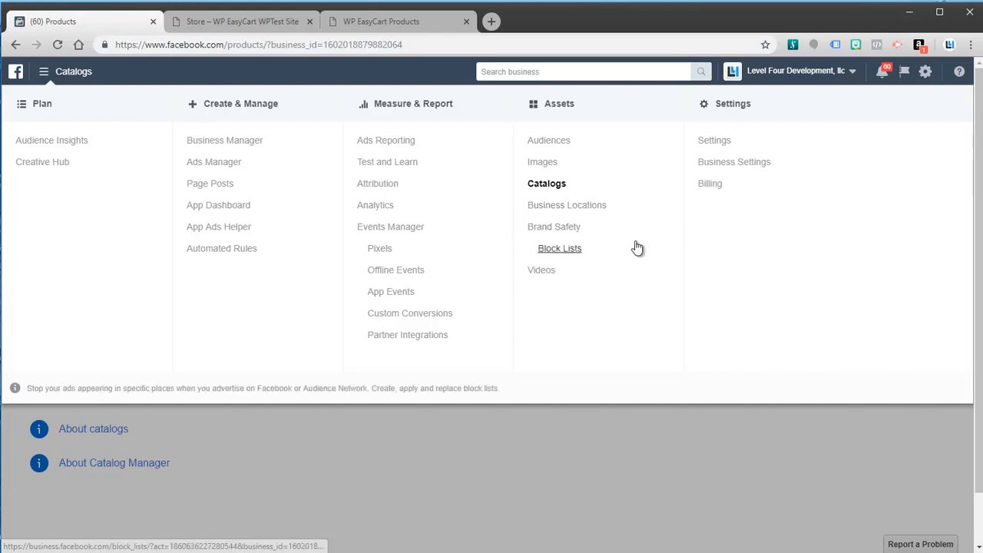
pyautogui.click(667, 233)
pyautogui.click(545, 185)
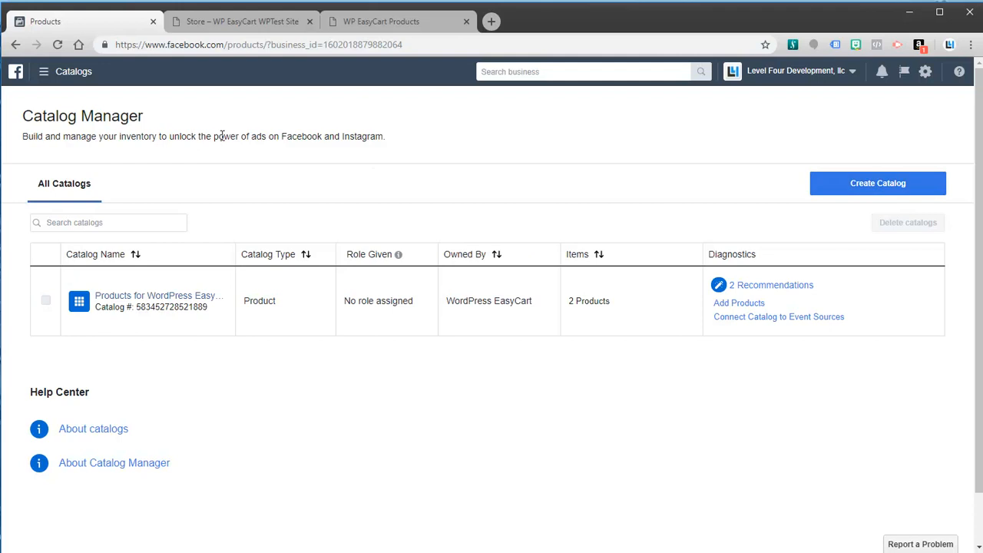
pyautogui.click(60, 74)
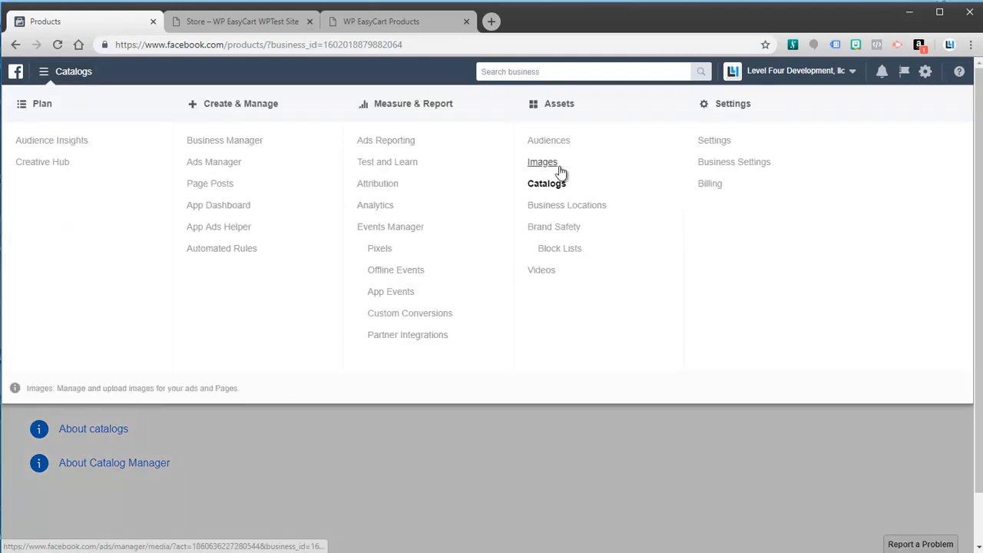
pyautogui.click(711, 447)
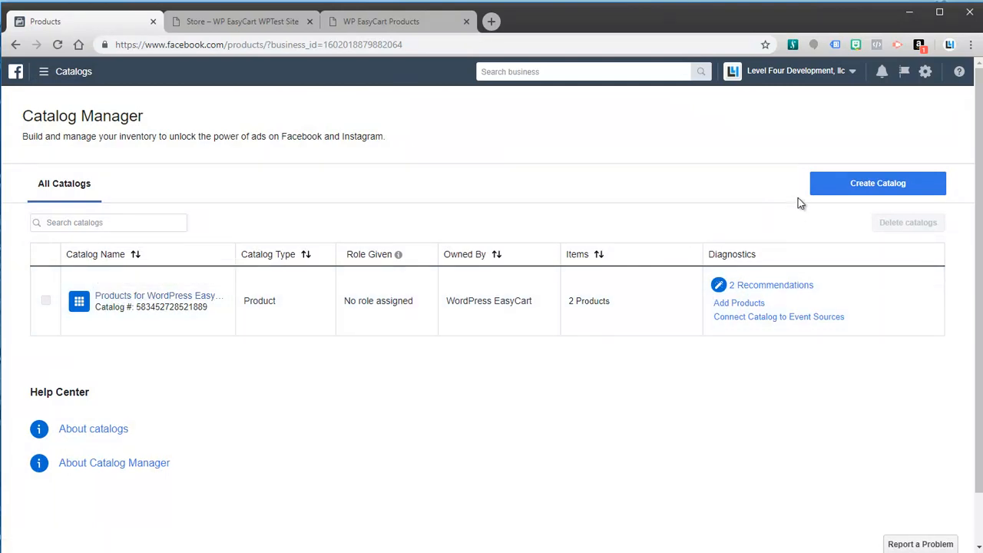
# - Start a new catalog in the E-commerce category for Products and continue to its settings
pyautogui.click(860, 192)
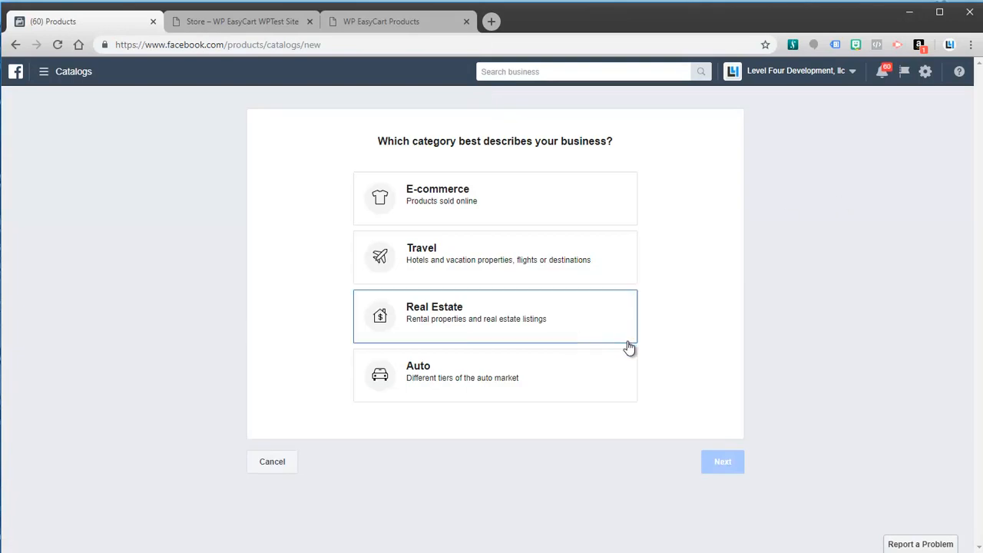
pyautogui.click(387, 199)
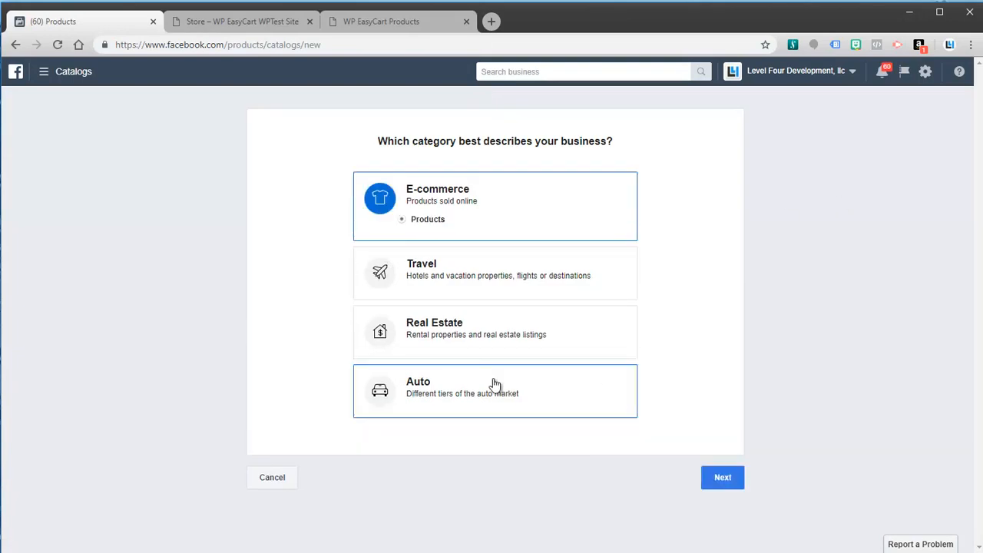
pyautogui.click(718, 477)
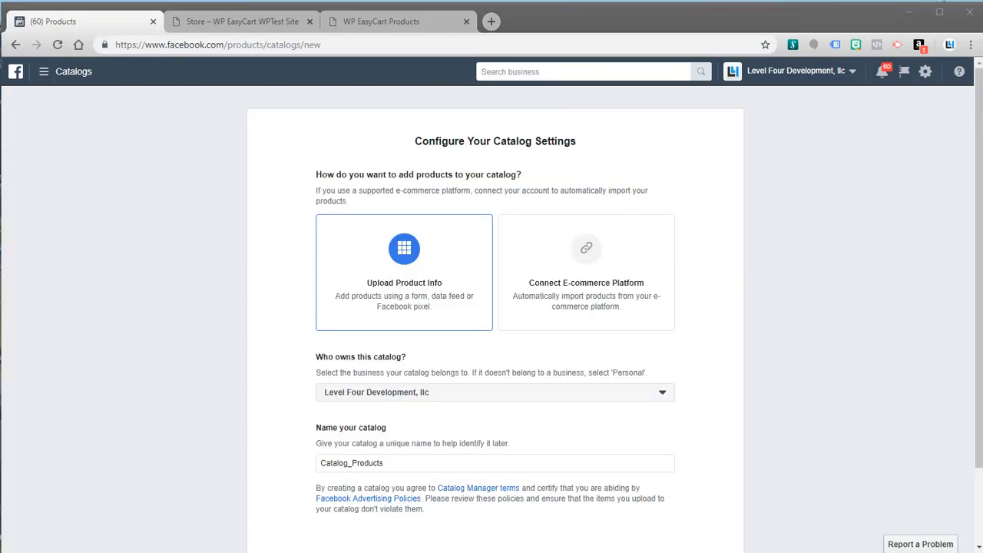
# - Examine which platforms are offered for connecting an e-commerce platform to the catalog
pyautogui.click(774, 109)
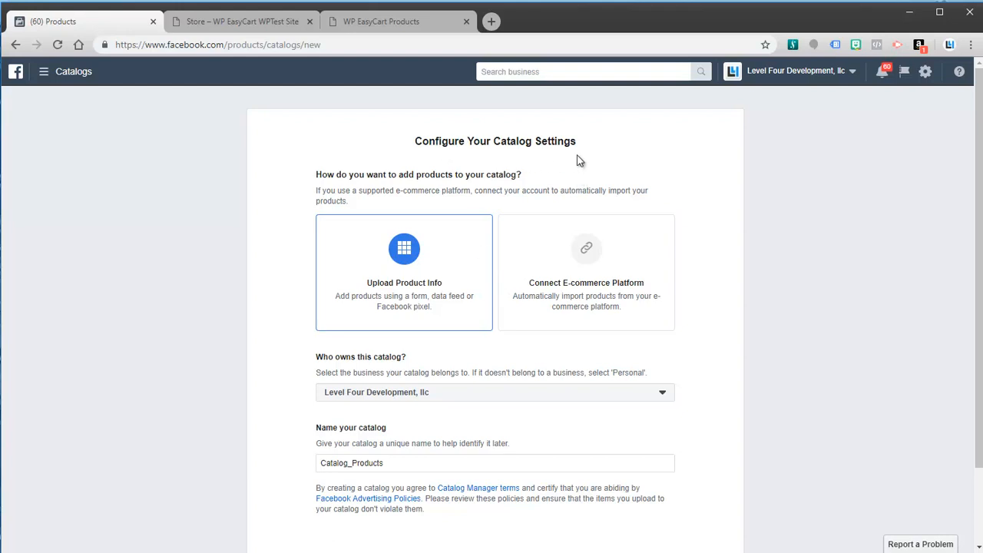
pyautogui.click(588, 250)
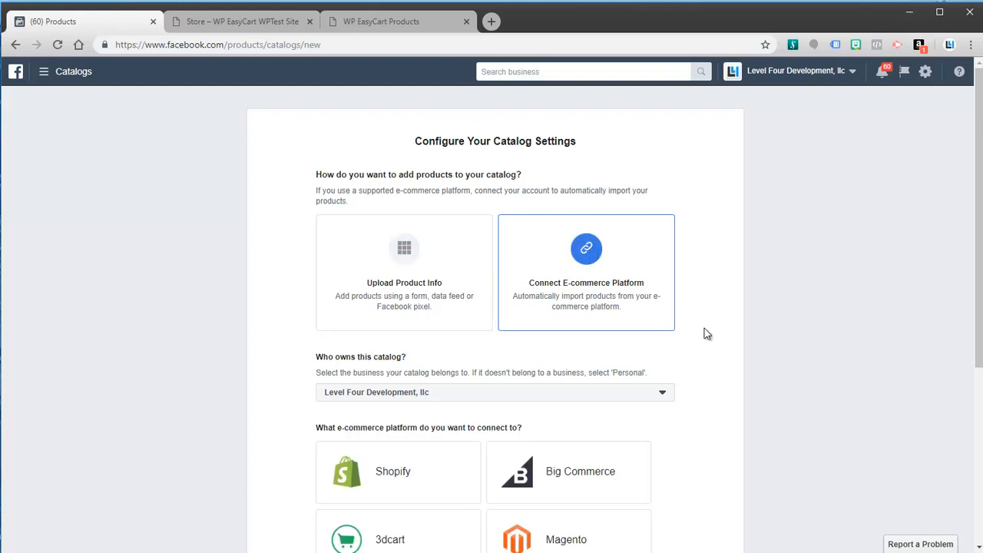
pyautogui.scroll(-4, 704, 336)
pyautogui.scroll(1, 705, 335)
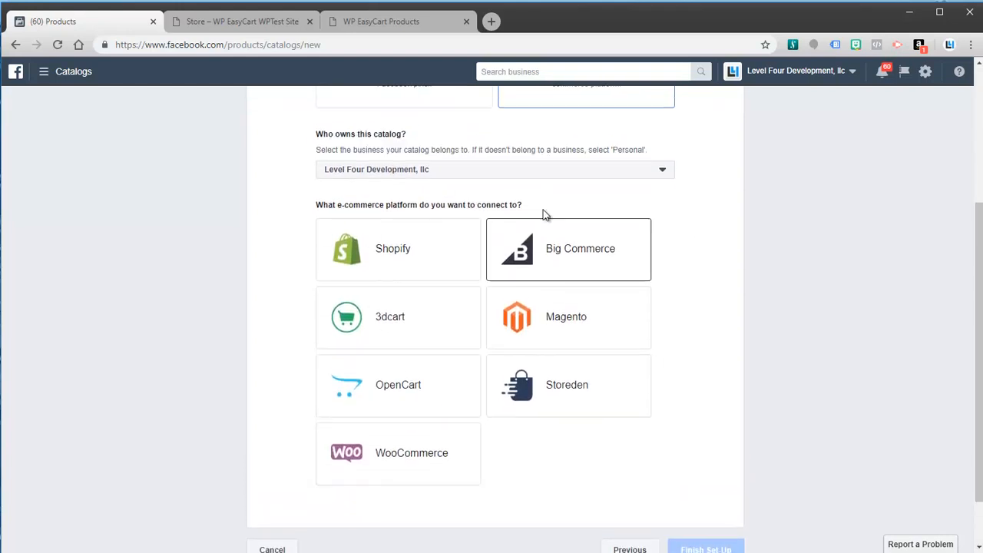
pyautogui.scroll(3, 673, 246)
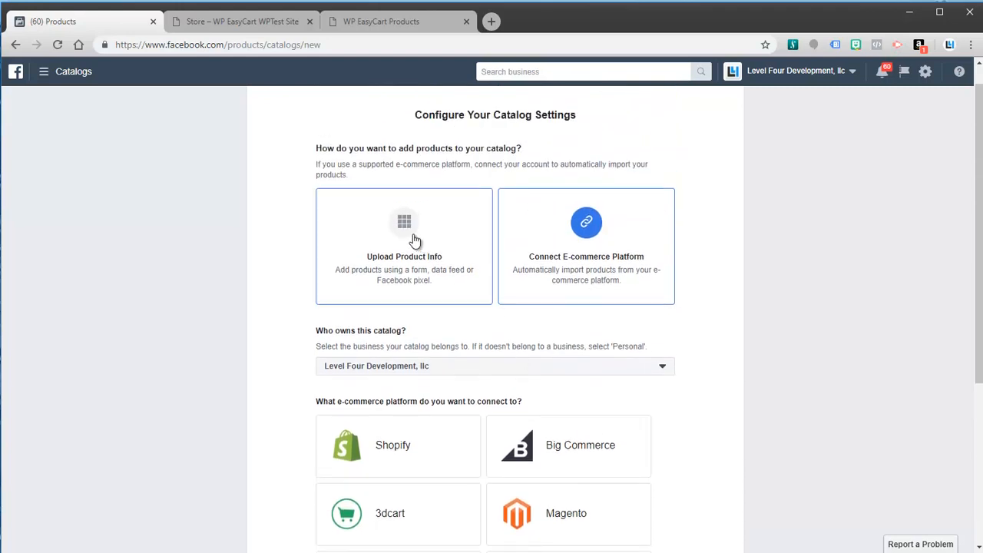
# - Create the catalog with Upload Product Info, Personal as its owner and the name "My Test Catalog"
pyautogui.click(412, 257)
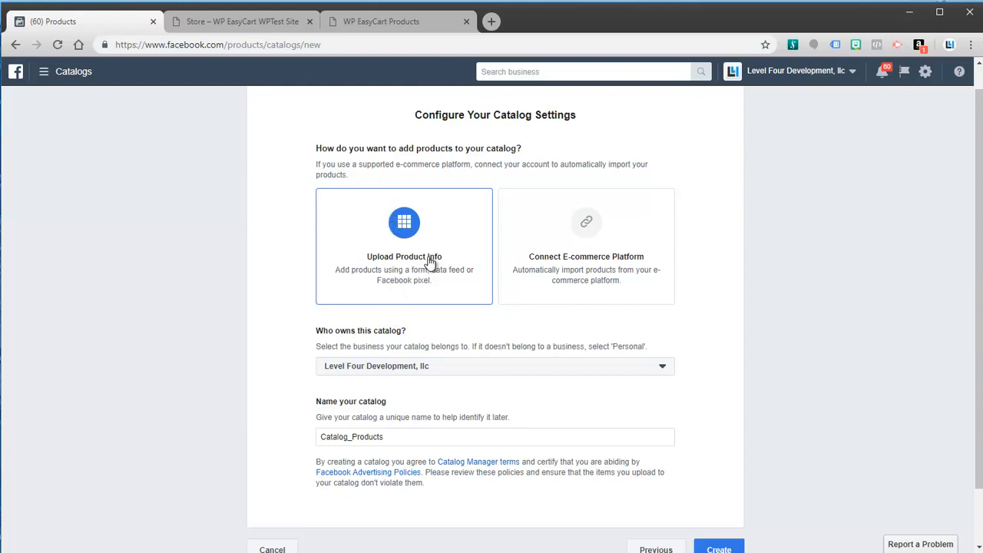
pyautogui.click(379, 372)
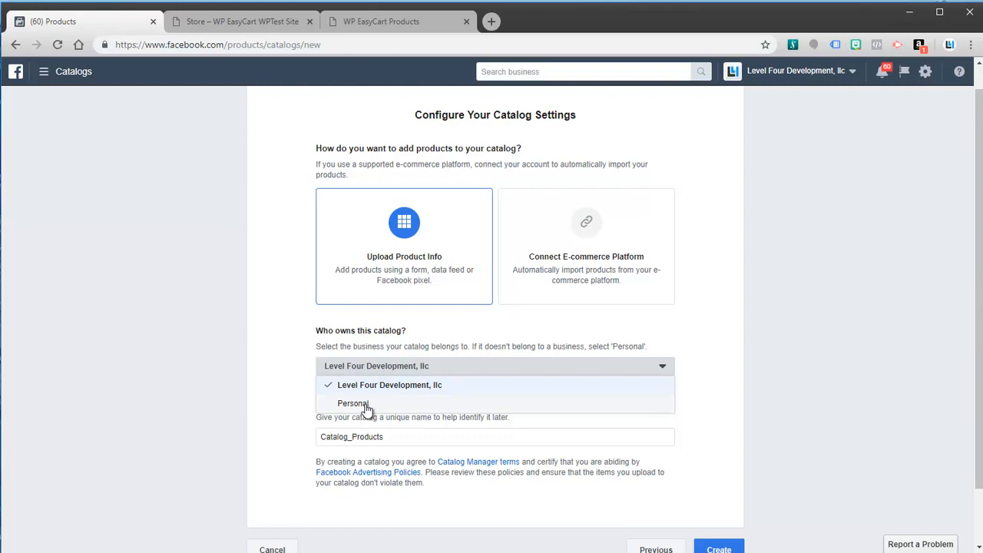
pyautogui.click(368, 406)
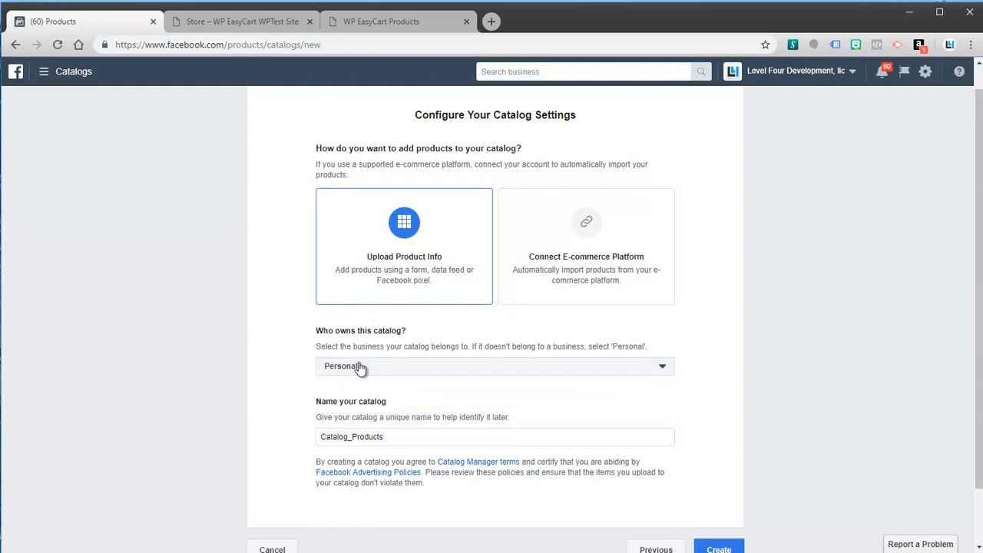
pyautogui.moveTo(390, 431); pyautogui.dragTo(310, 449)
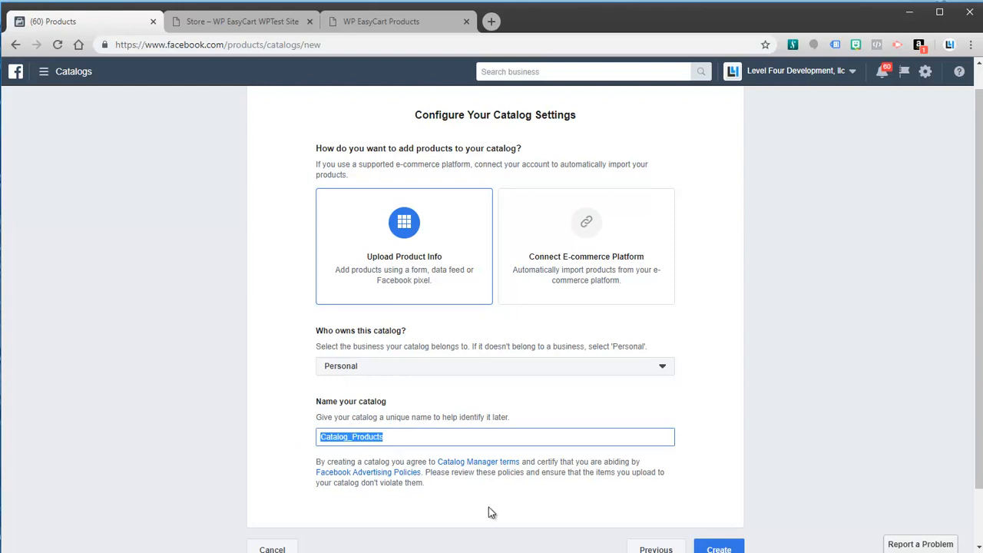
pyautogui.write('My Test Catalog')
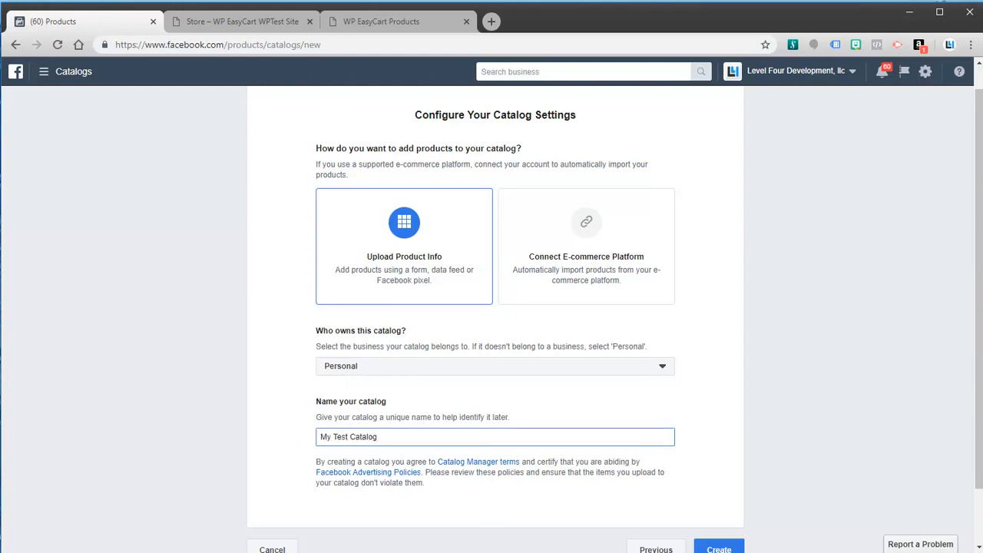
pyautogui.click(701, 548)
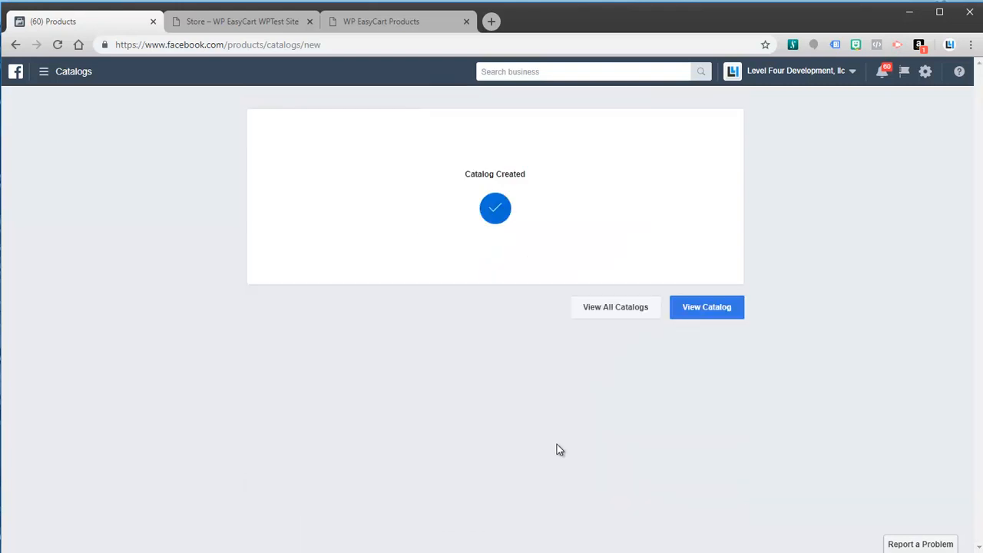
# - View the newly created catalog and go from its products to its product data sources
pyautogui.click(708, 308)
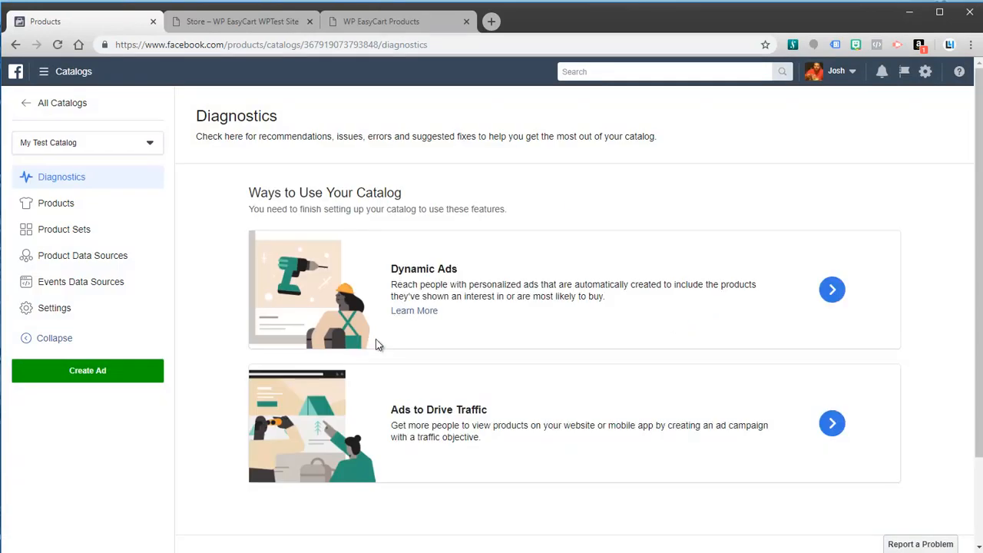
pyautogui.click(53, 207)
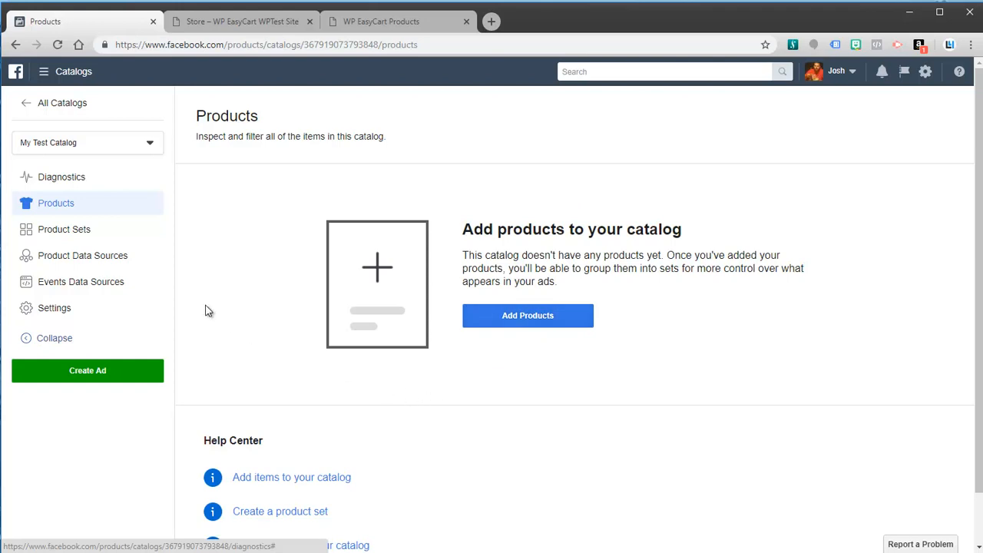
pyautogui.click(80, 260)
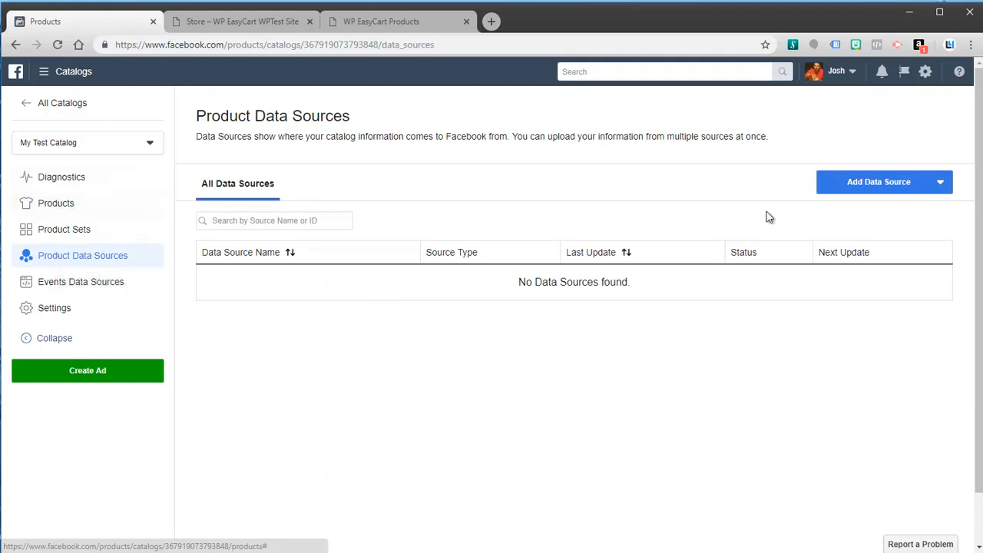
# - Start adding new products to the catalog as a data source that uses data feeds
pyautogui.click(878, 188)
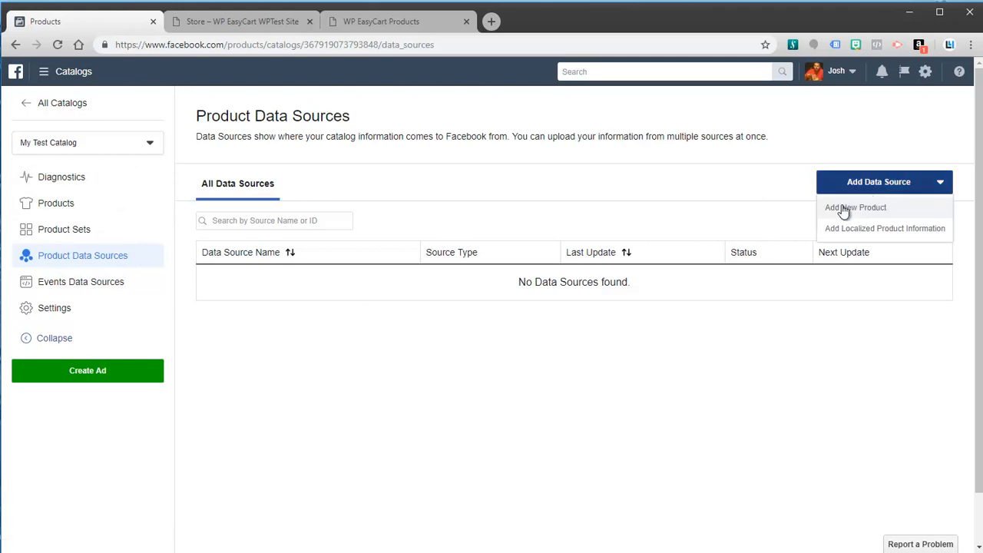
pyautogui.click(843, 209)
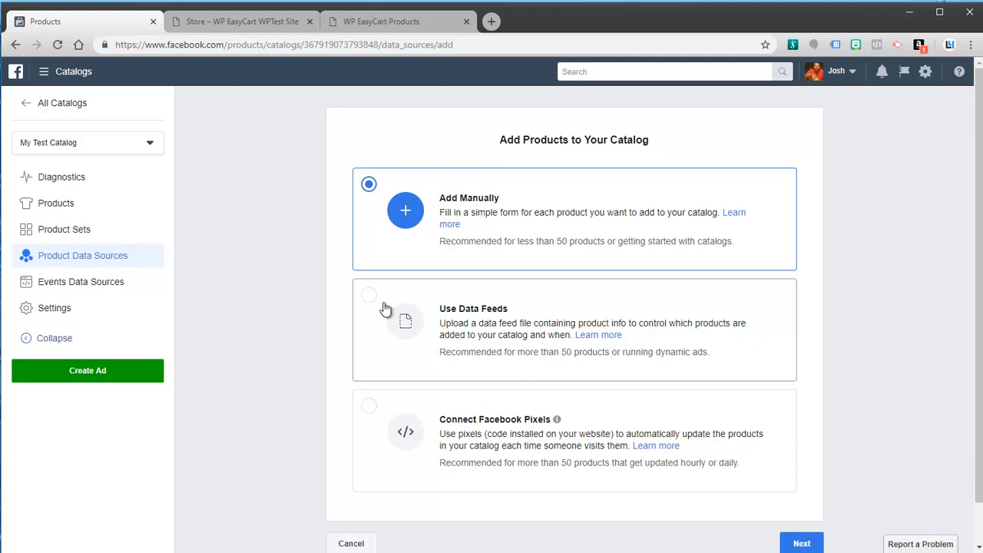
pyautogui.click(402, 349)
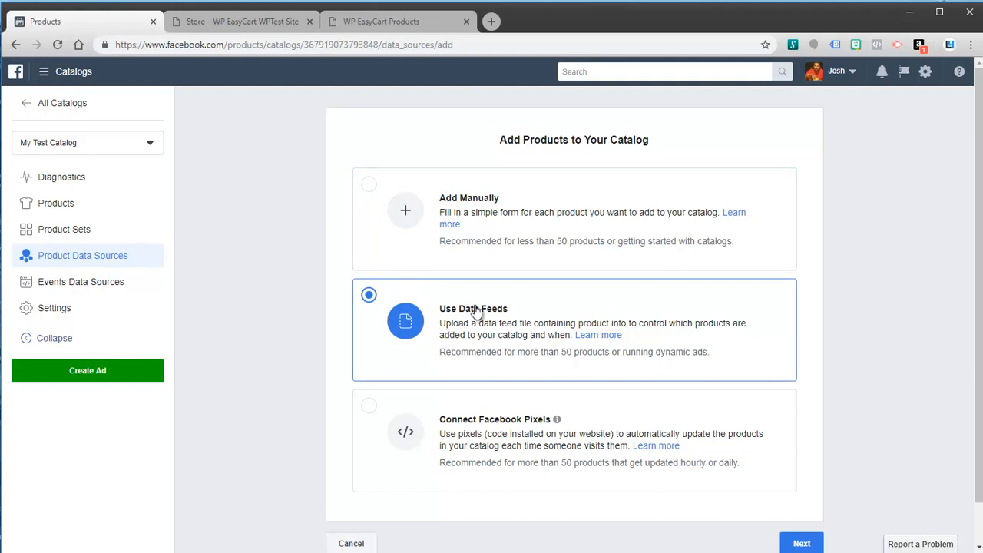
pyautogui.click(799, 543)
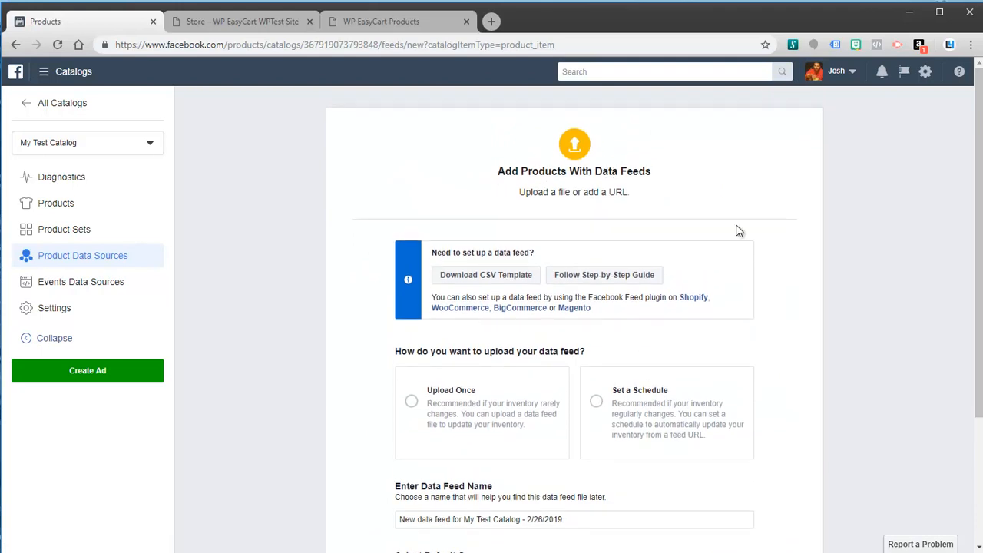
pyautogui.scroll(-2, 794, 277)
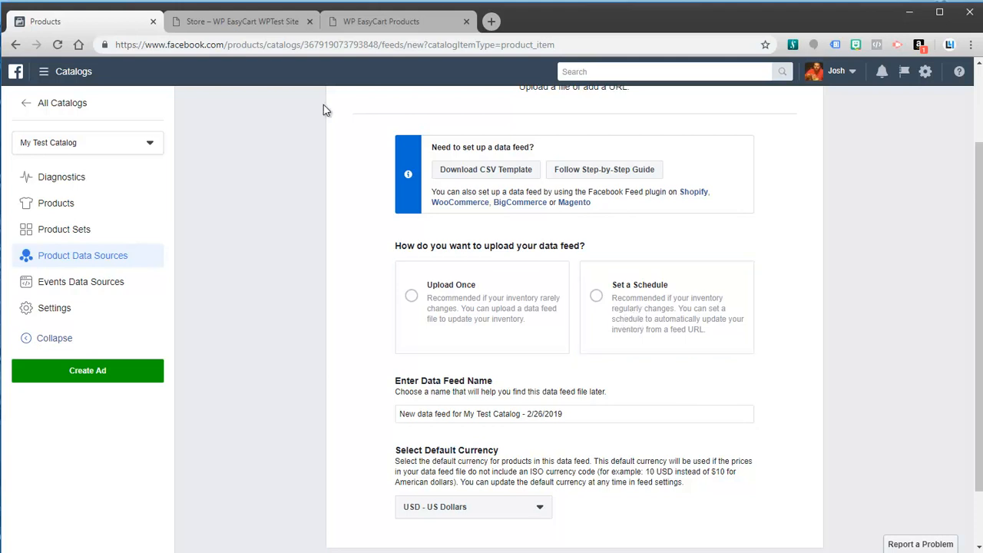
# - Switch to the WP EasyCart admin and open its Settings at the Initial Setup page
pyautogui.click(253, 21)
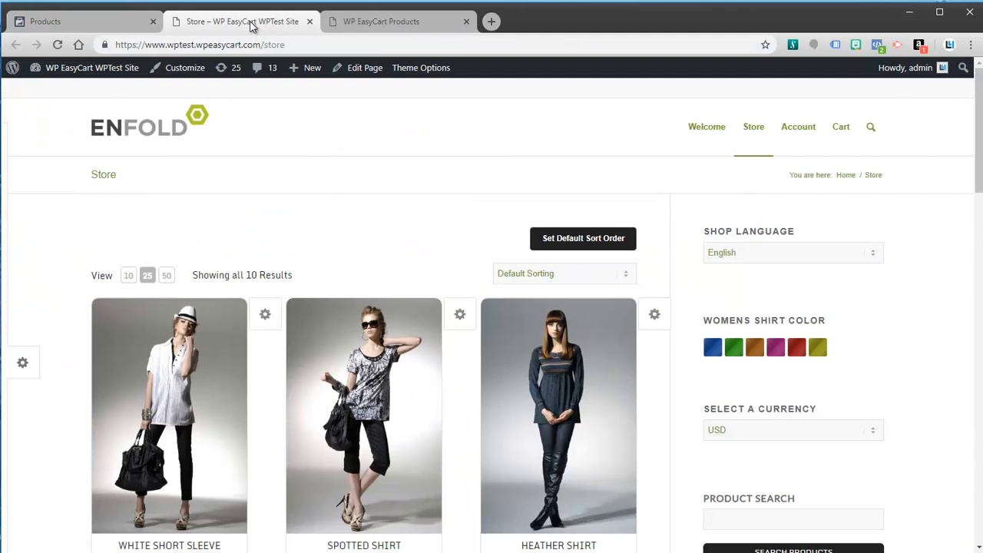
pyautogui.click(368, 25)
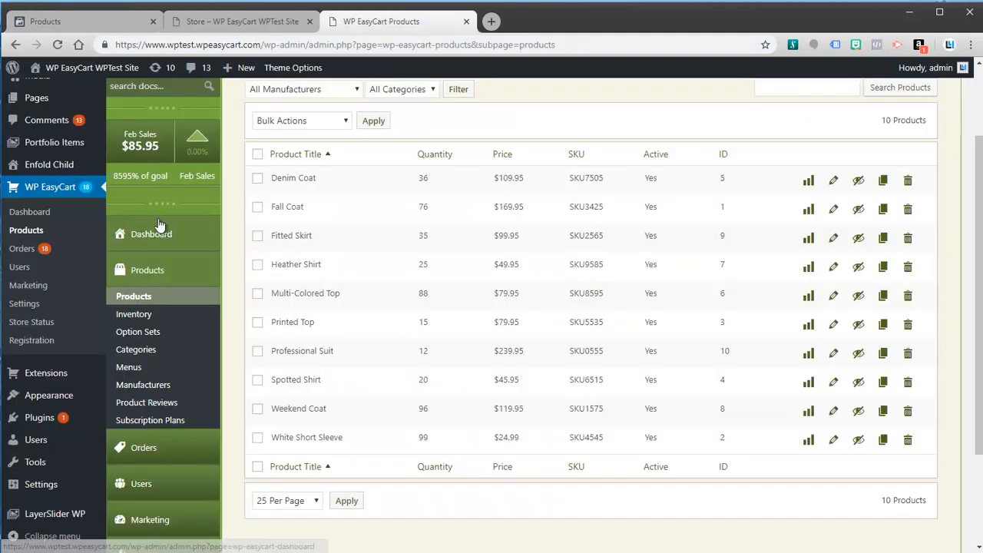
pyautogui.scroll(-1, 143, 462)
pyautogui.click(137, 470)
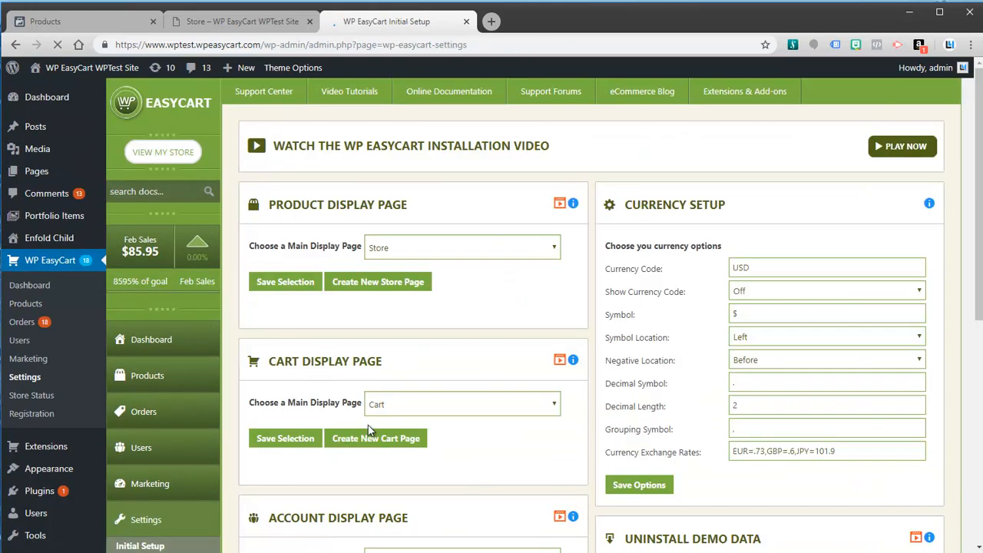
# - Open the Third Party settings of WP EasyCart and copy the feed URL from the Facebook Feed Setup
pyautogui.scroll(-3, 271, 355)
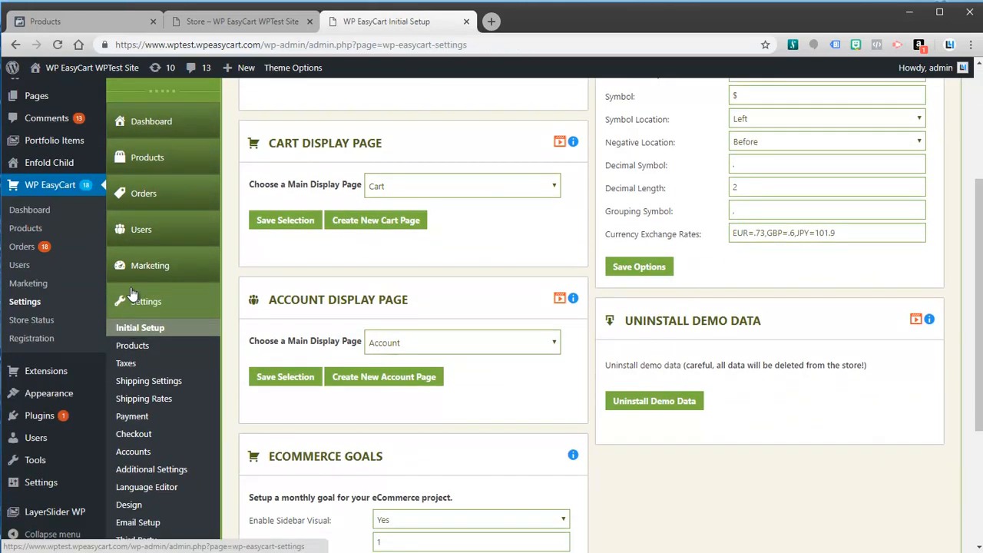
pyautogui.scroll(-2, 137, 430)
pyautogui.click(140, 397)
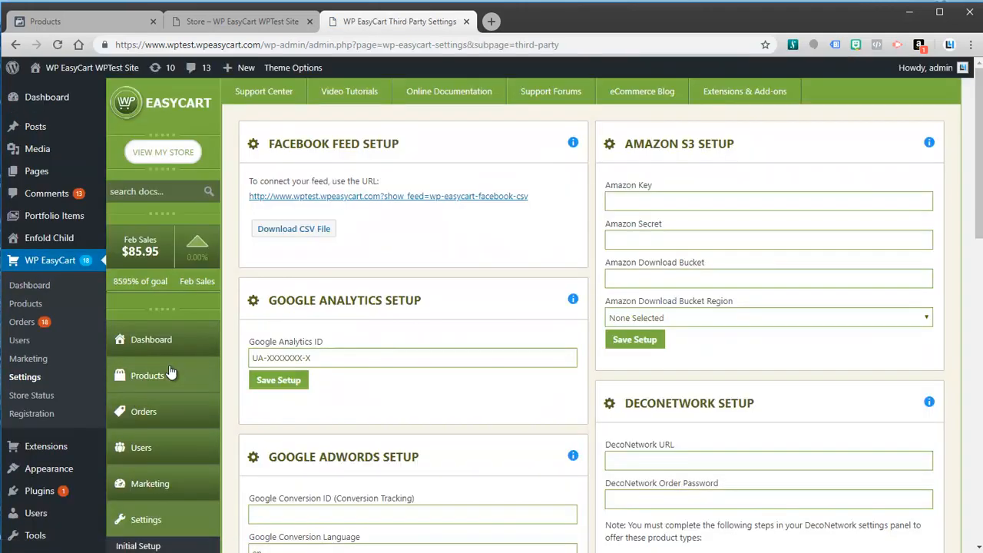
pyautogui.moveTo(534, 197); pyautogui.dragTo(250, 197)
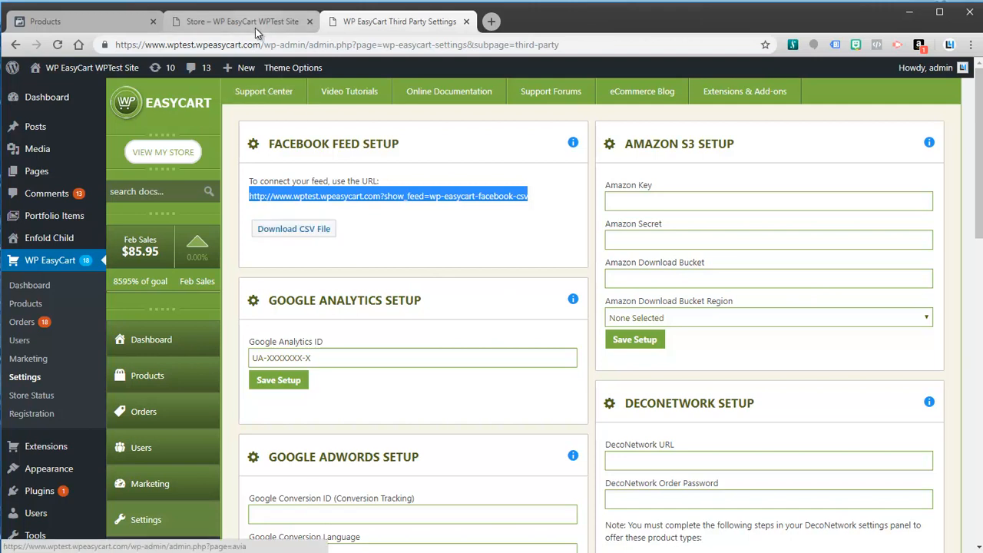
# - Switch back to the Facebook catalog and choose Set a Schedule as the data feed's upload method
pyautogui.click(92, 22)
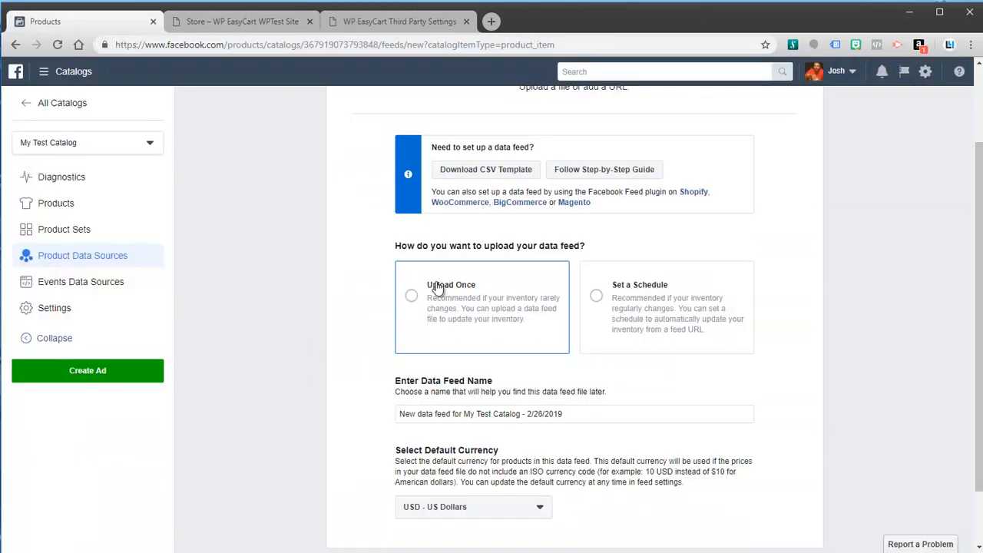
pyautogui.click(619, 310)
pyautogui.scroll(-1, 593, 415)
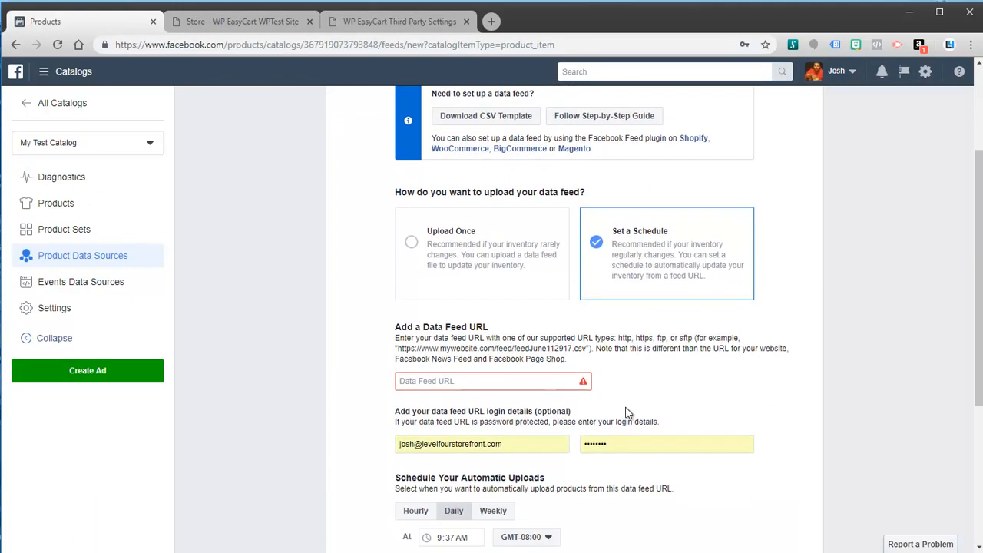
# - Clear the prefilled feed login details and enter the copied WP EasyCart Facebook CSV URL as the data feed URL
pyautogui.click(632, 409)
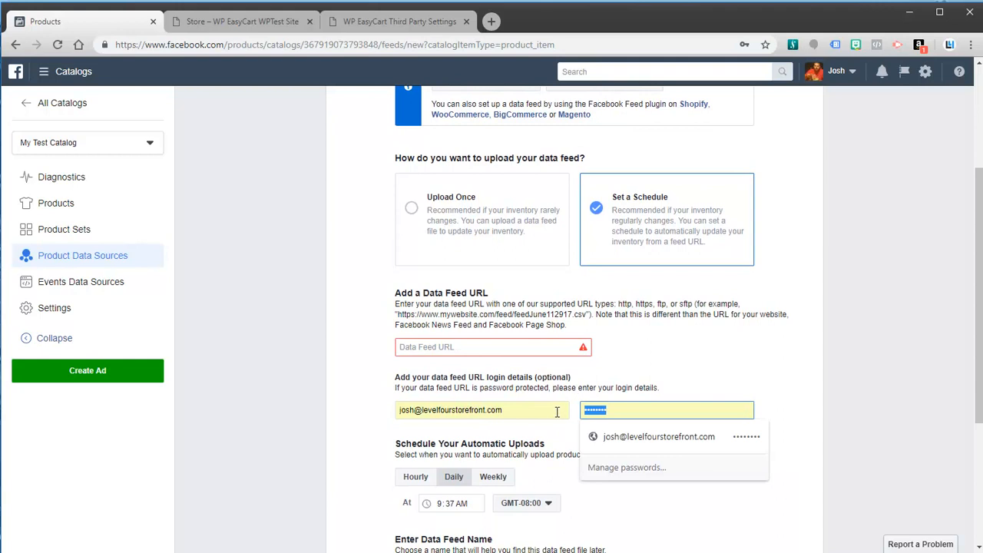
pyautogui.press('BackSpace')
pyautogui.click(558, 410)
pyautogui.hotkey('ctrl', 'a')
pyautogui.press('BackSpace')
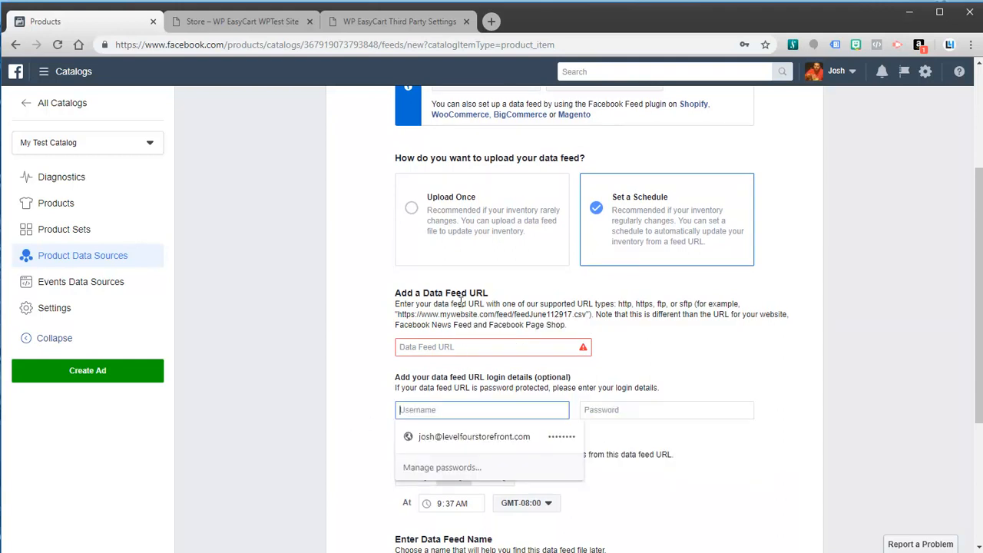
pyautogui.click(421, 346)
pyautogui.hotkey('ctrl', 'v')
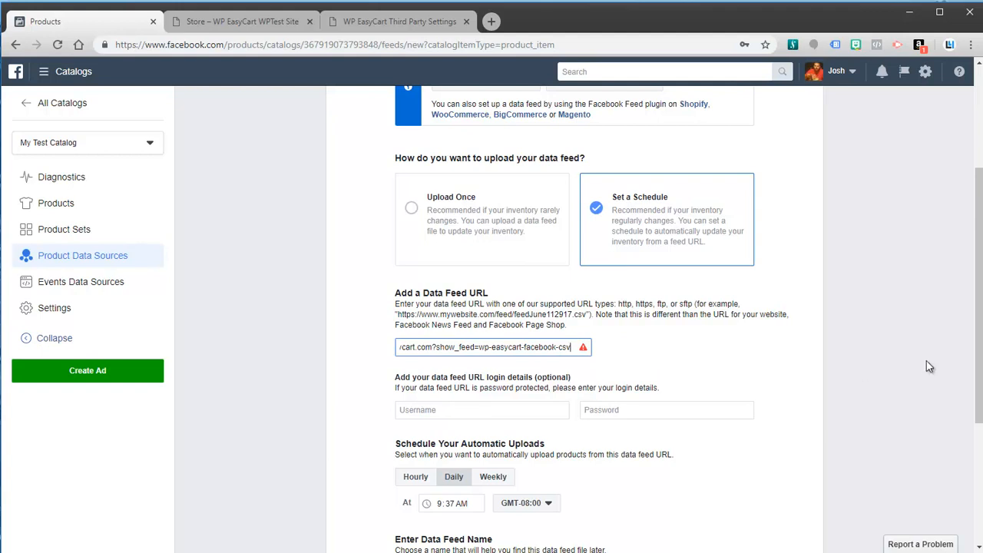
# - Set the schedule of the automatic uploads to Hourly
pyautogui.scroll(-1, 975, 338)
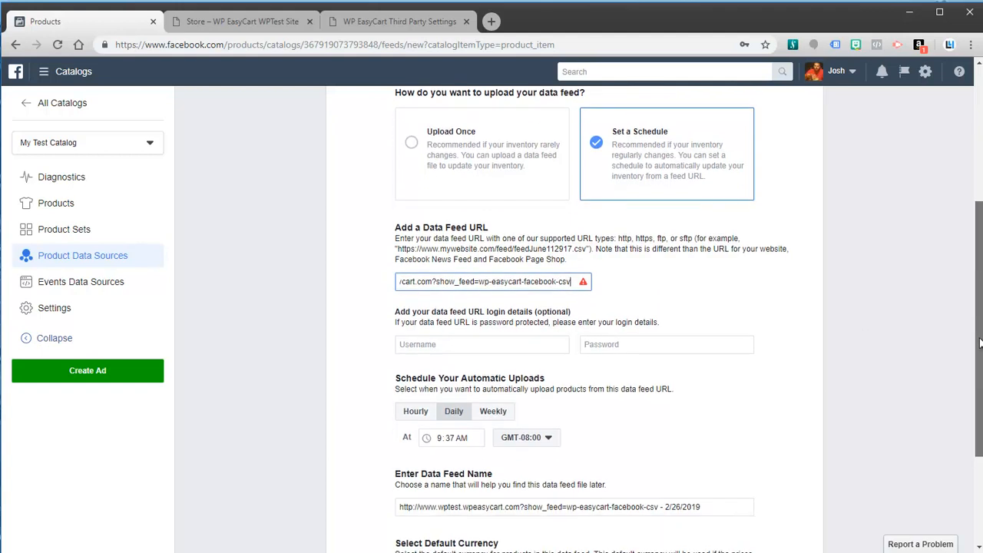
pyautogui.scroll(-1, 979, 341)
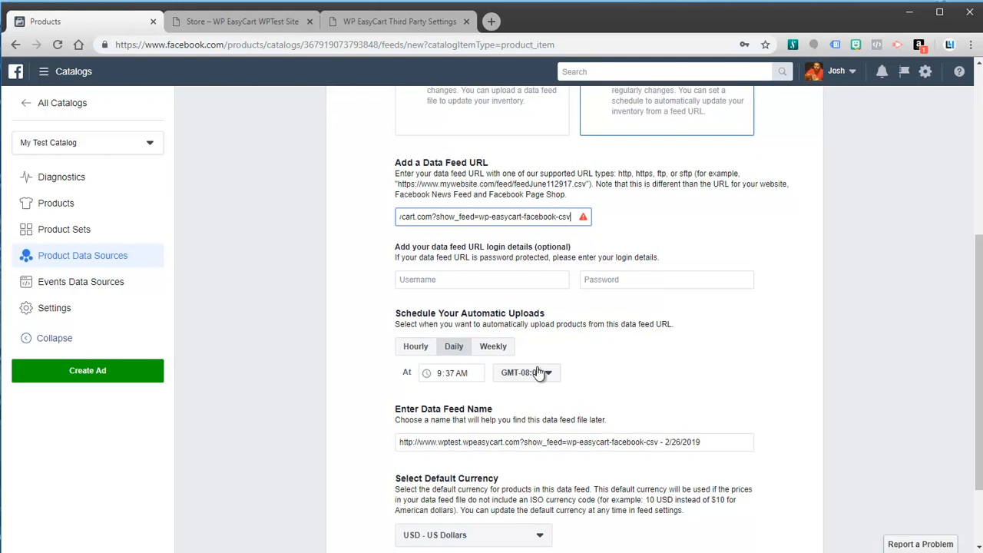
pyautogui.click(414, 349)
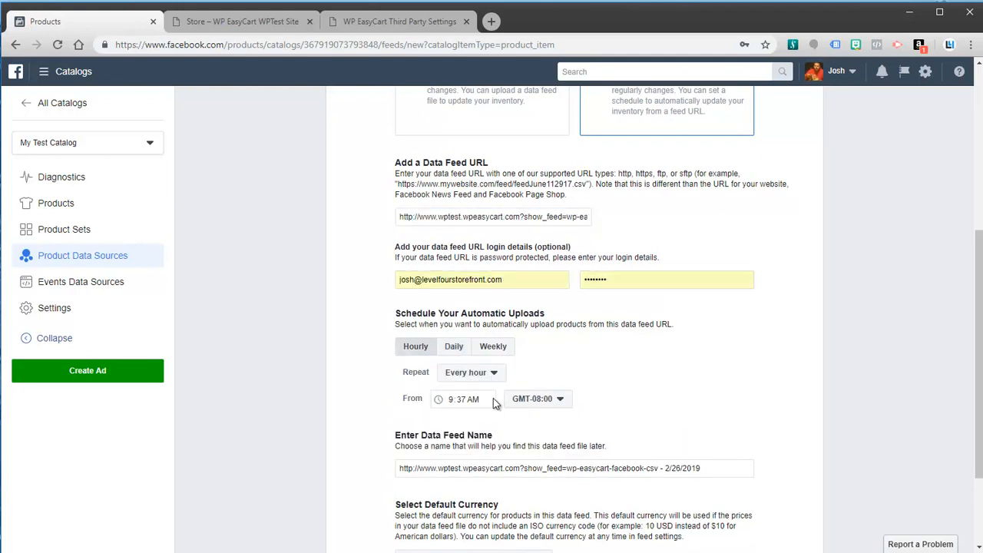
pyautogui.click(454, 350)
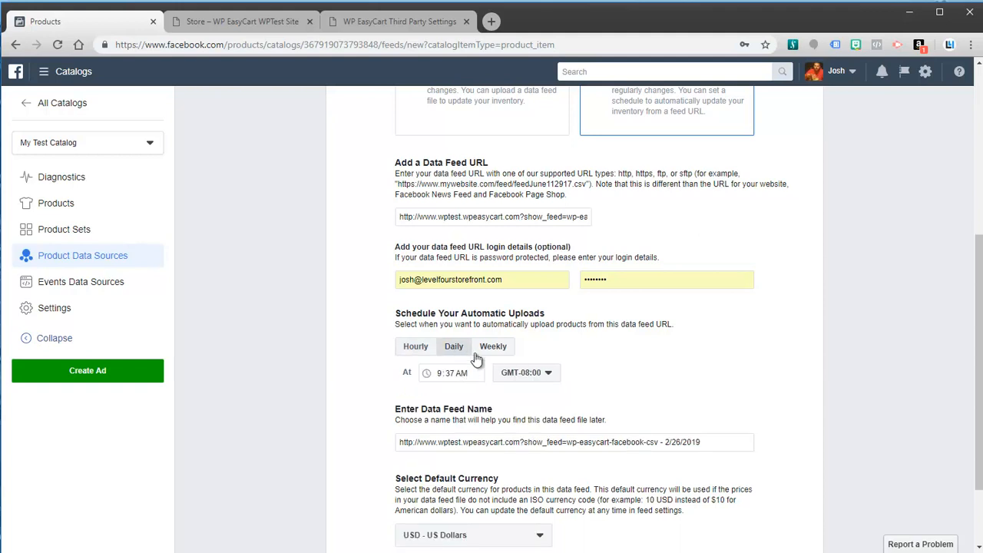
pyautogui.click(416, 347)
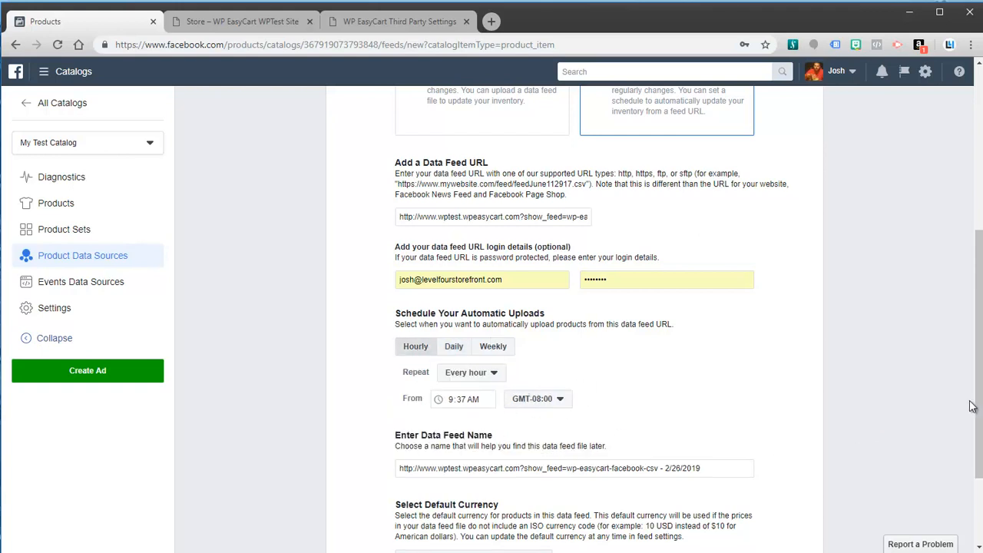
# - Start the data feed upload with USD - US Dollars as the default currency and finish the upload page
pyautogui.scroll(-1, 604, 407)
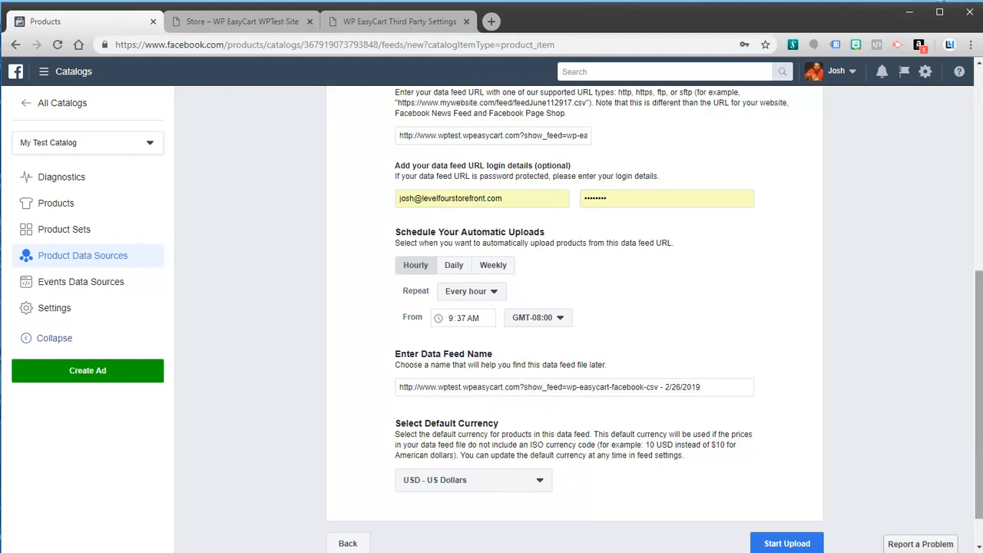
pyautogui.moveTo(981, 431); pyautogui.dragTo(981, 448)
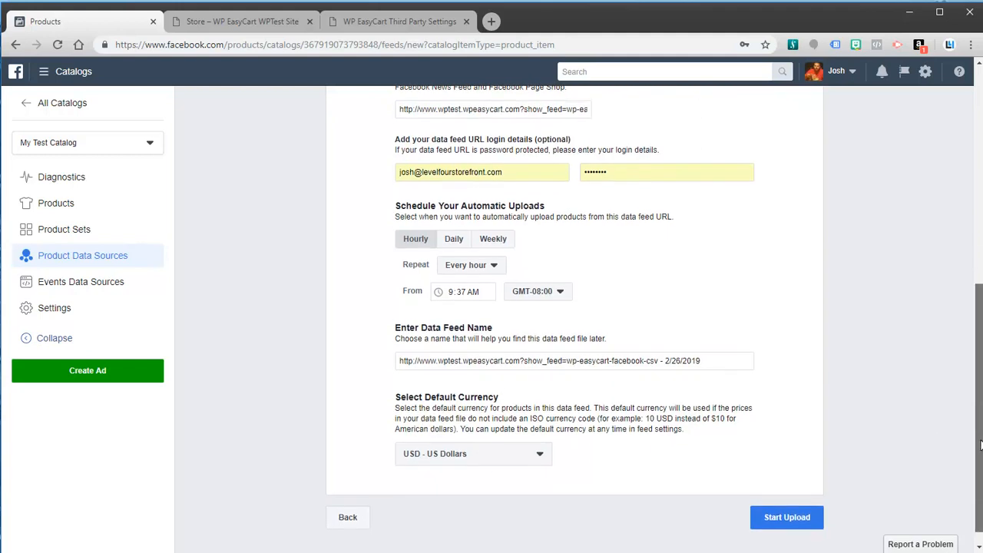
pyautogui.click(795, 519)
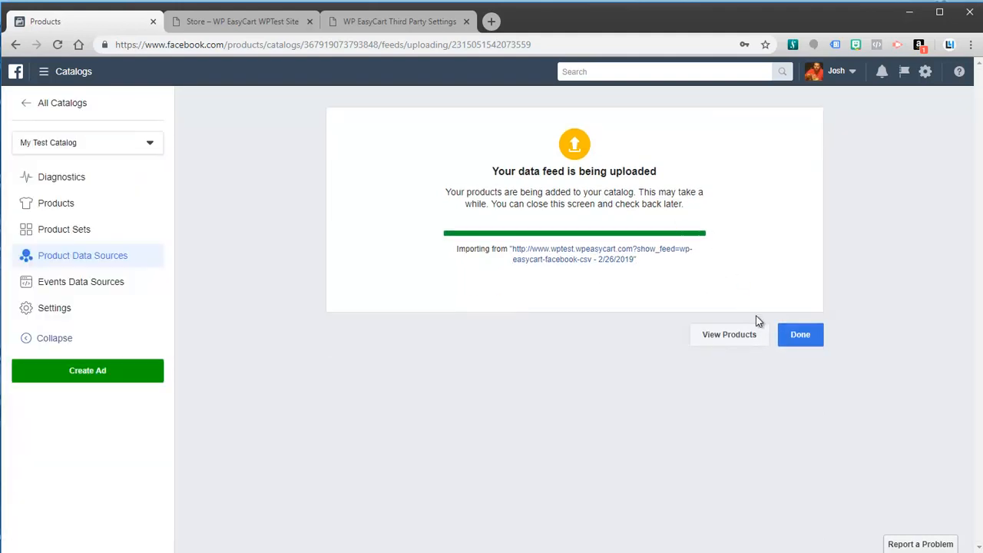
pyautogui.click(807, 340)
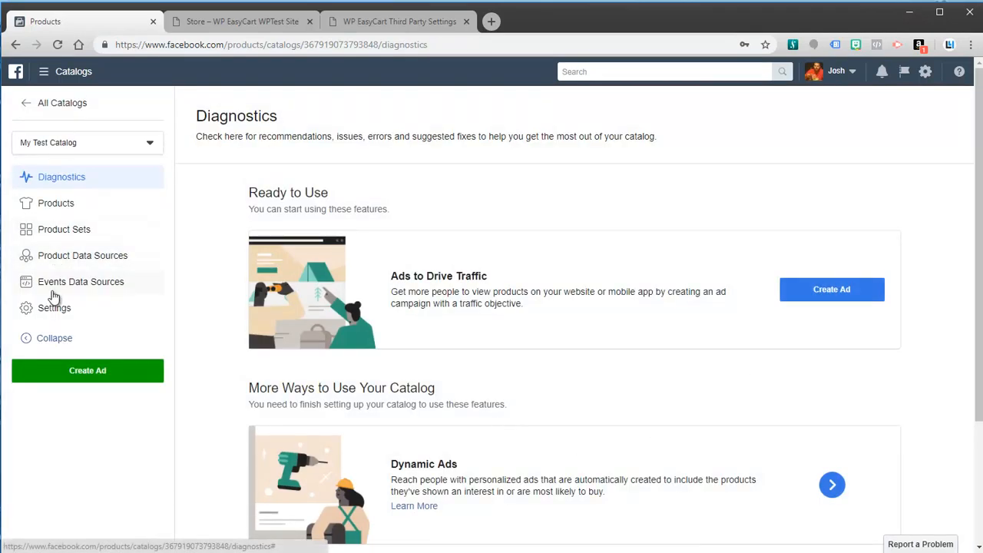
# - Examine the imported products in the catalog and compare them with the products on the WP EasyCart store page
pyautogui.click(55, 206)
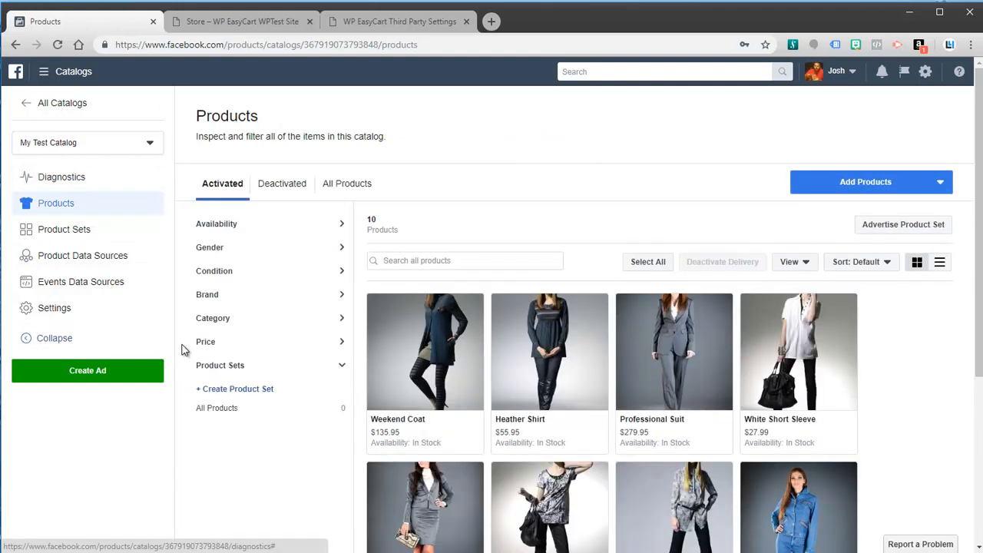
pyautogui.moveTo(980, 307); pyautogui.dragTo(981, 427)
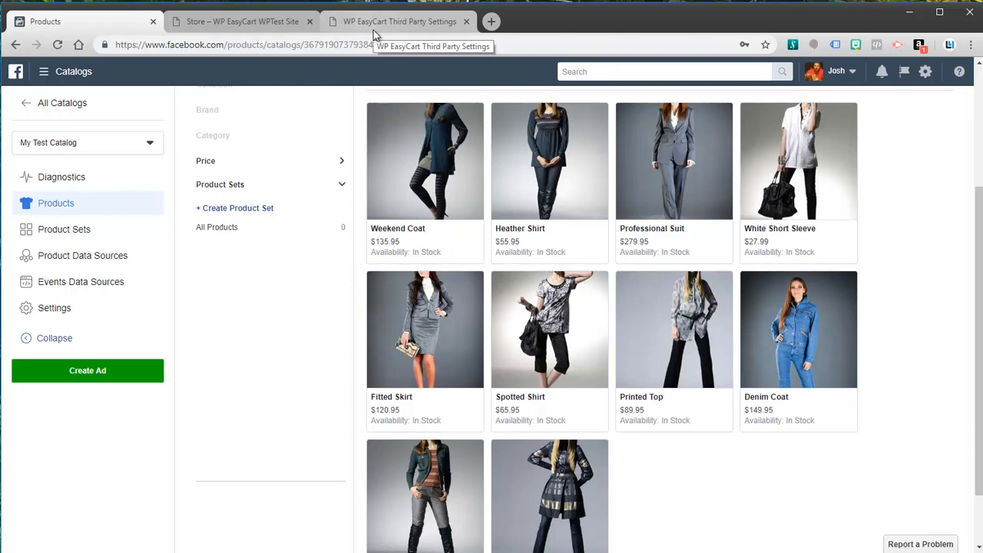
pyautogui.click(295, 23)
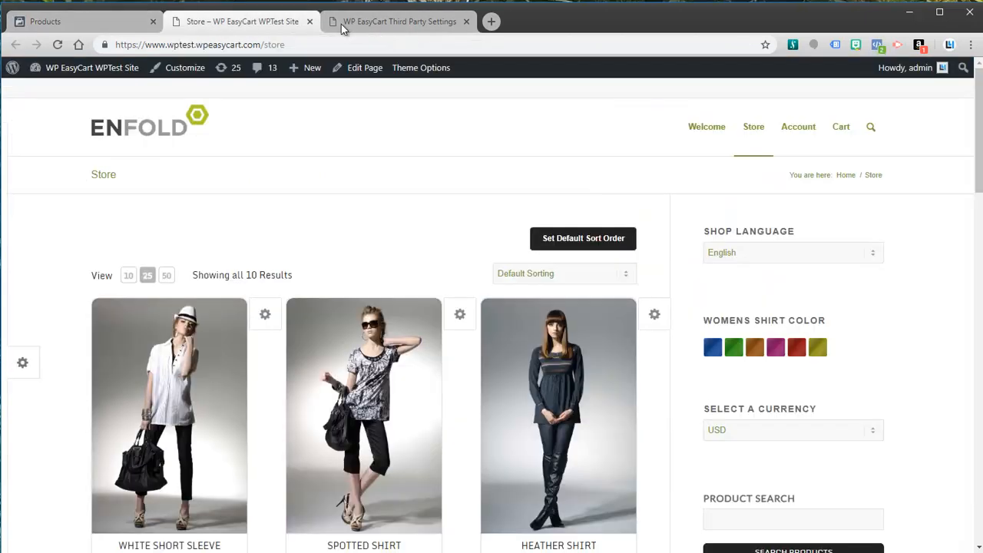
pyautogui.click(359, 23)
pyautogui.click(232, 24)
pyautogui.scroll(-3, 330, 338)
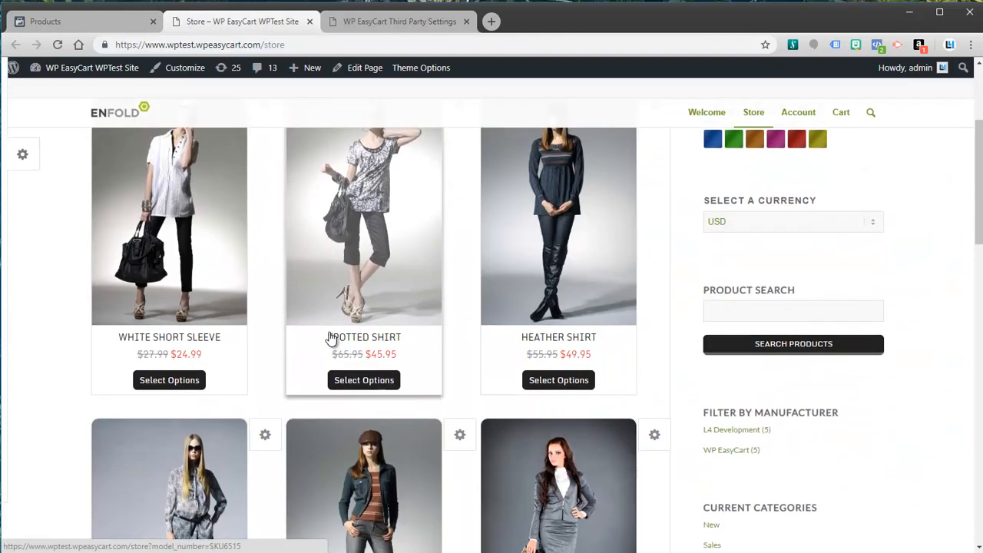
pyautogui.scroll(3, 338, 231)
# - Switch to the WP EasyCart admin, open the Denim Coat product for editing and expand its Facebook Options
pyautogui.click(374, 25)
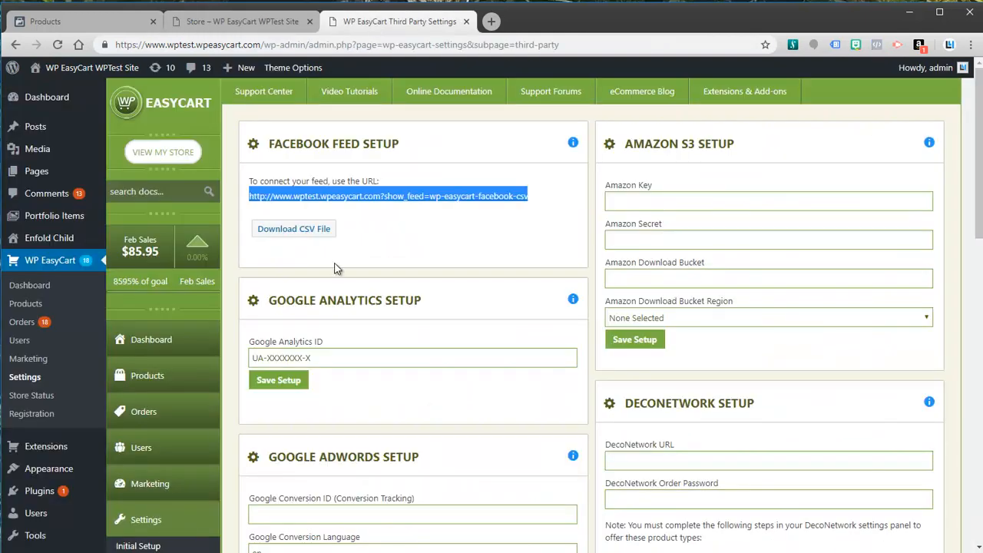
pyautogui.click(146, 376)
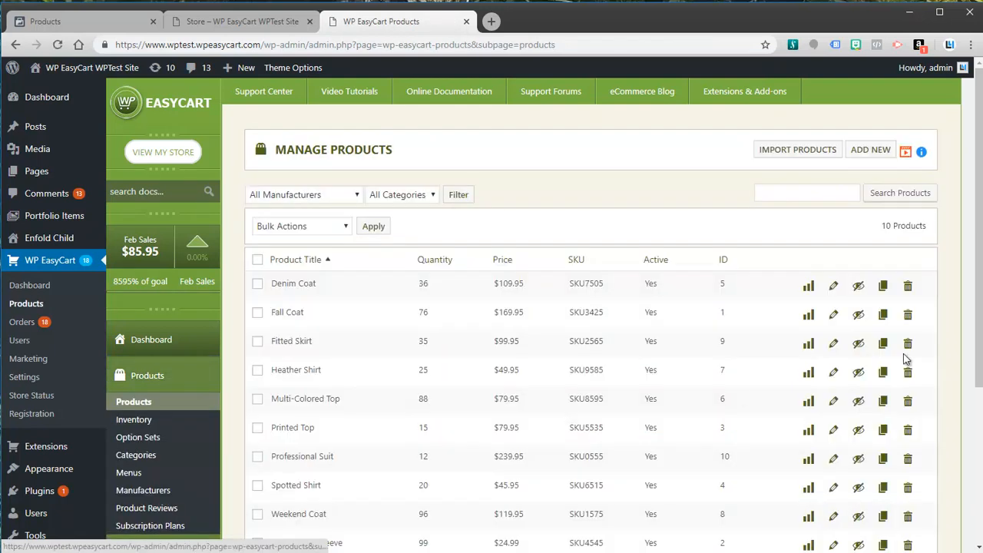
pyautogui.click(834, 289)
pyautogui.moveTo(974, 197); pyautogui.dragTo(975, 541)
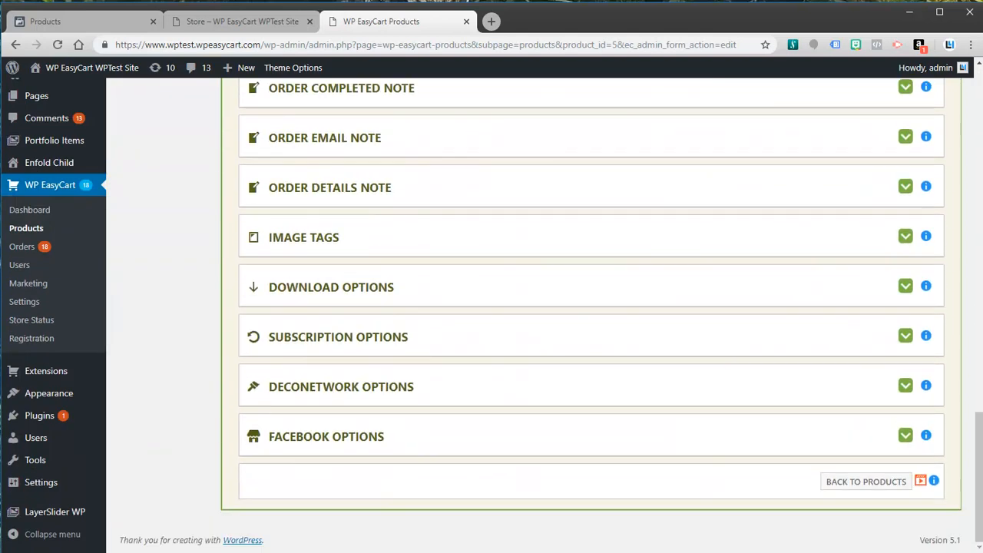
pyautogui.click(905, 436)
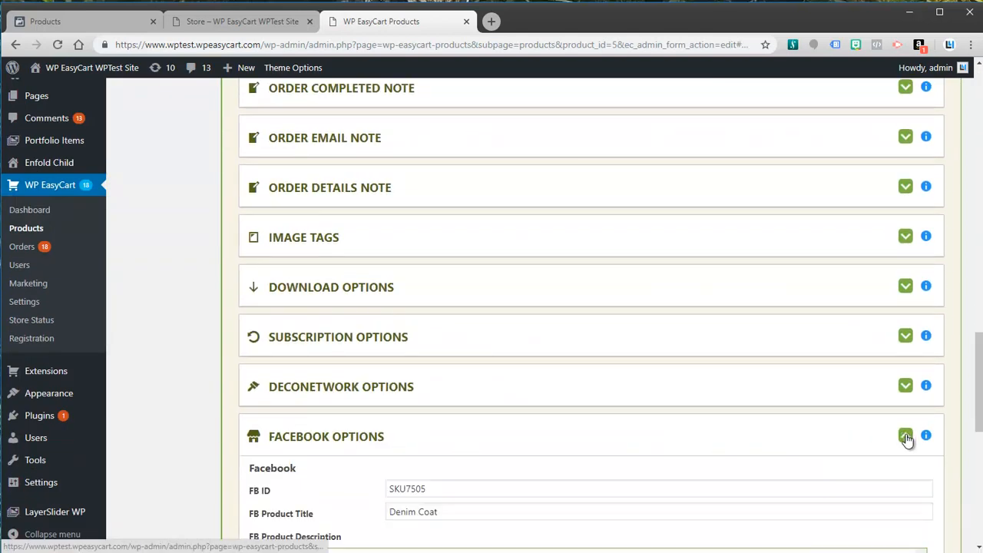
pyautogui.moveTo(978, 403); pyautogui.dragTo(978, 458)
pyautogui.scroll(-1, 359, 424)
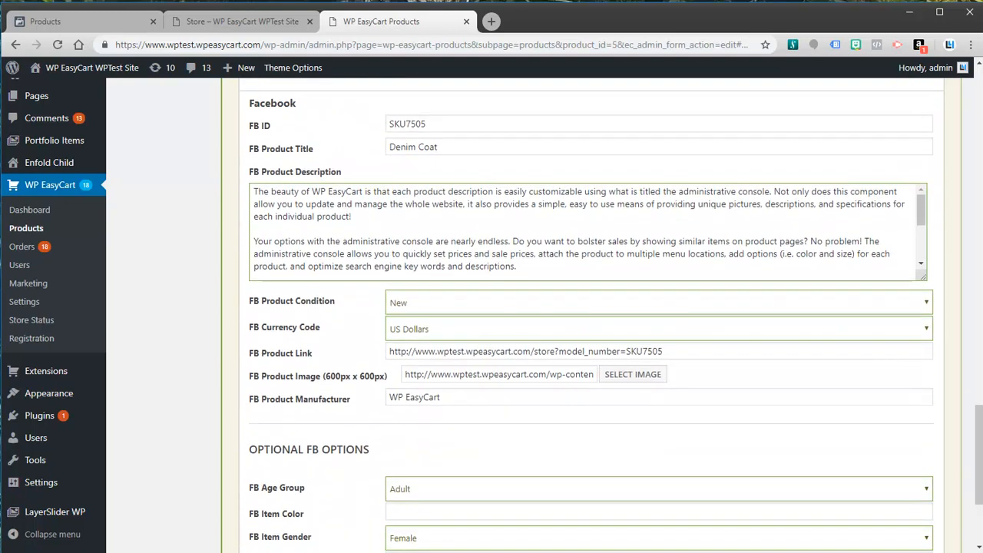
# - Set the Denim Coat's FB Product Image to womens-12b.jpg from the media library and update its Facebook info
pyautogui.moveTo(254, 376); pyautogui.dragTo(390, 375)
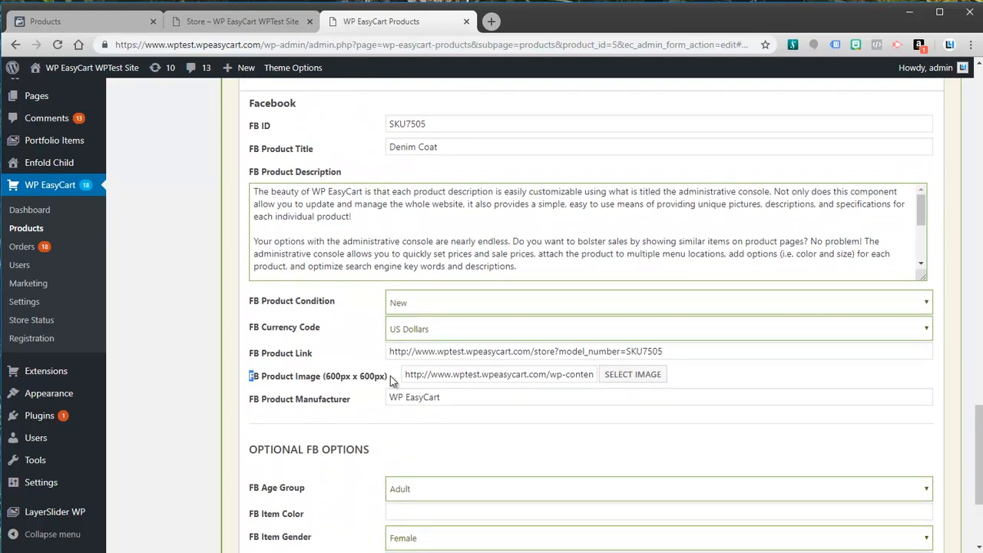
pyautogui.click(638, 376)
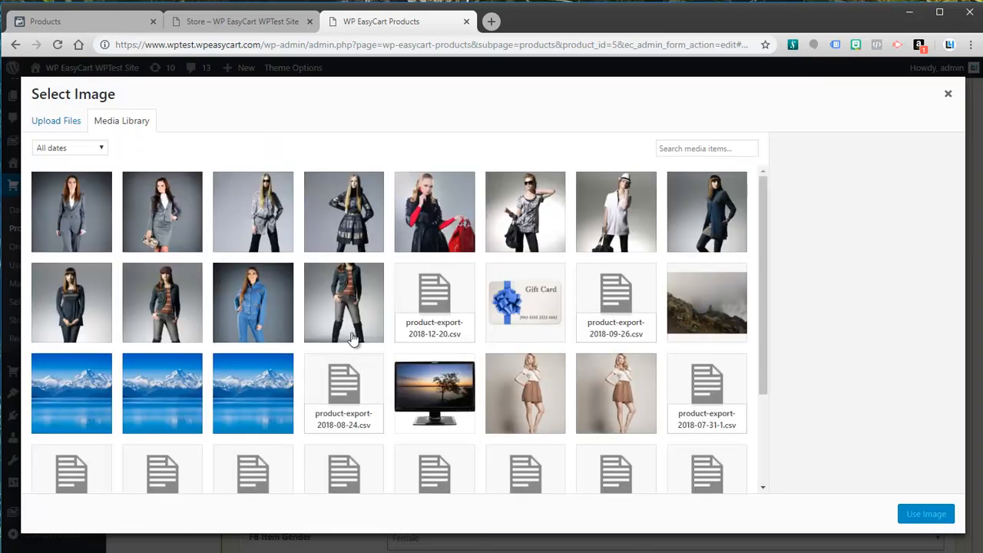
pyautogui.click(251, 305)
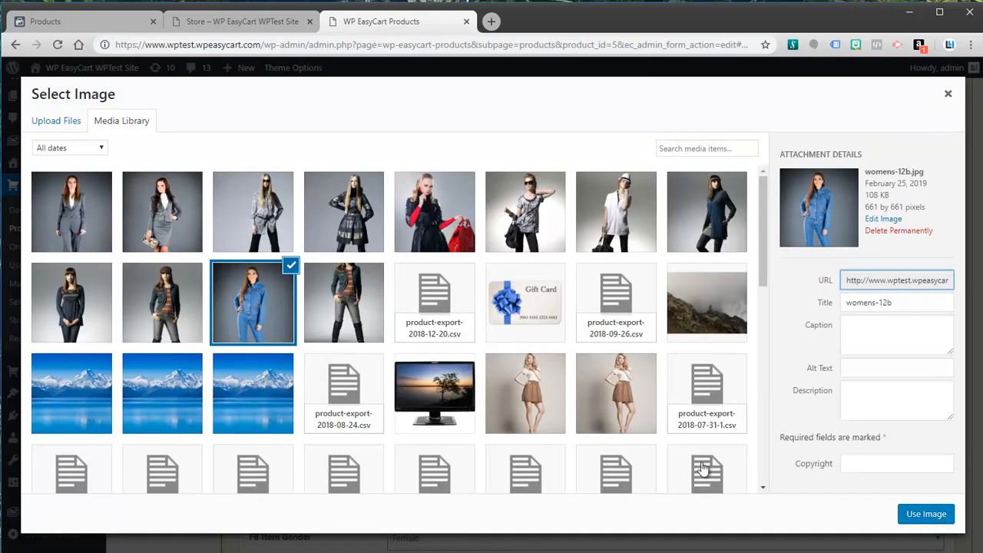
pyautogui.click(932, 513)
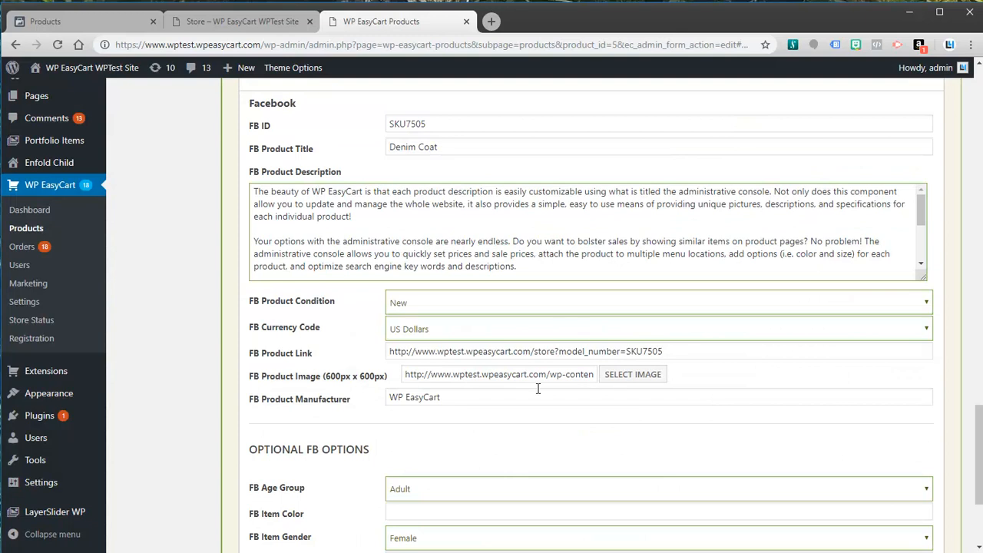
pyautogui.scroll(-1, 611, 412)
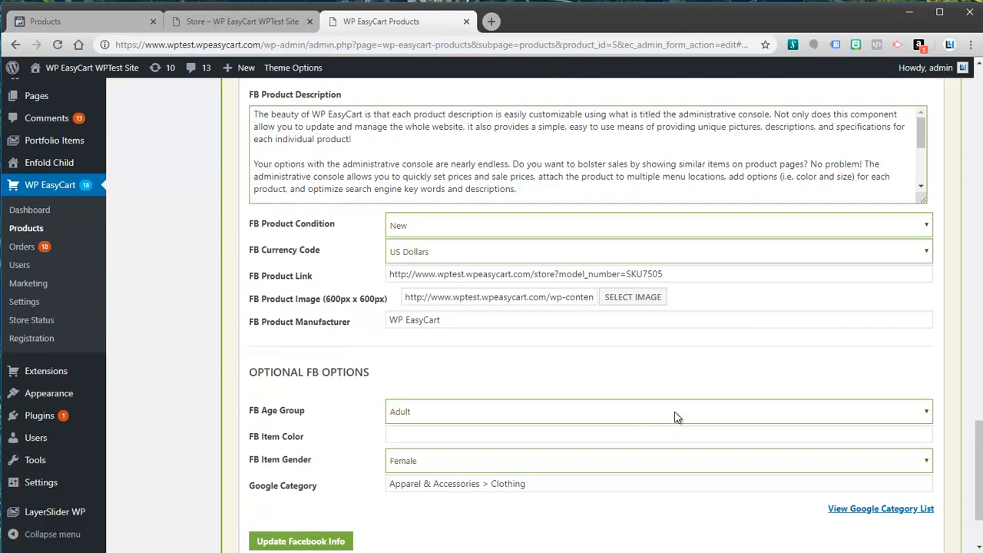
pyautogui.click(292, 541)
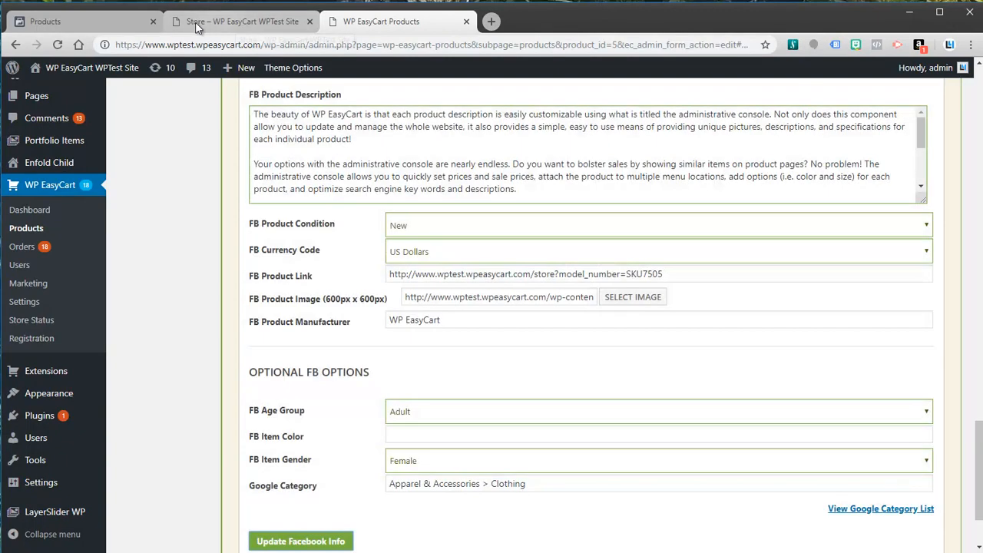
# - Switch to the Facebook catalog, open the data feed under its product data sources and examine the last upload session
pyautogui.click(98, 22)
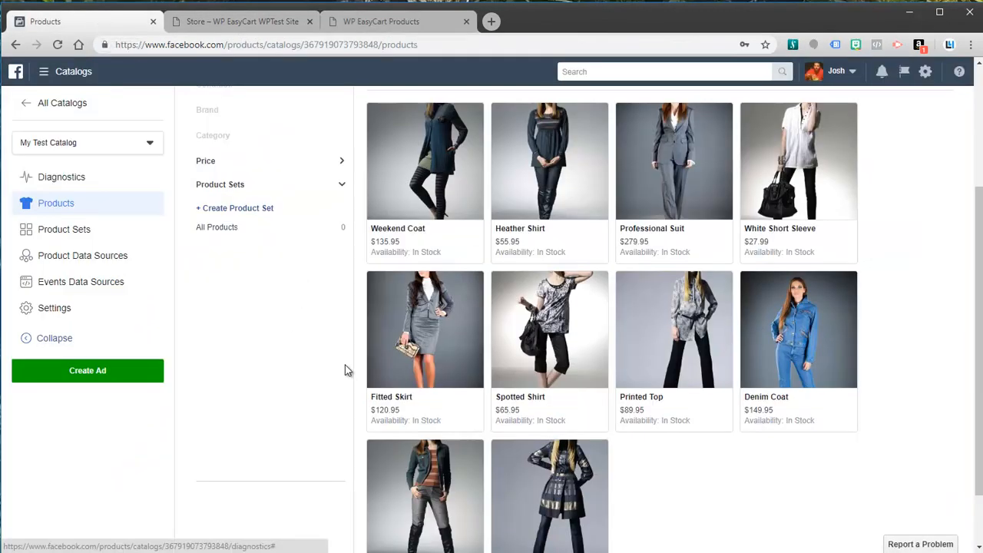
pyautogui.click(72, 256)
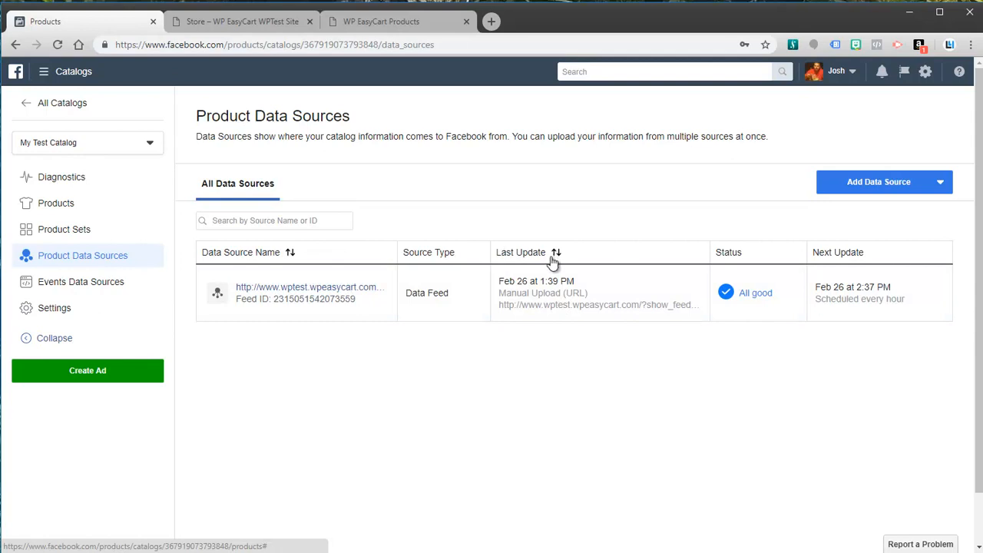
pyautogui.click(311, 295)
pyautogui.scroll(-4, 635, 366)
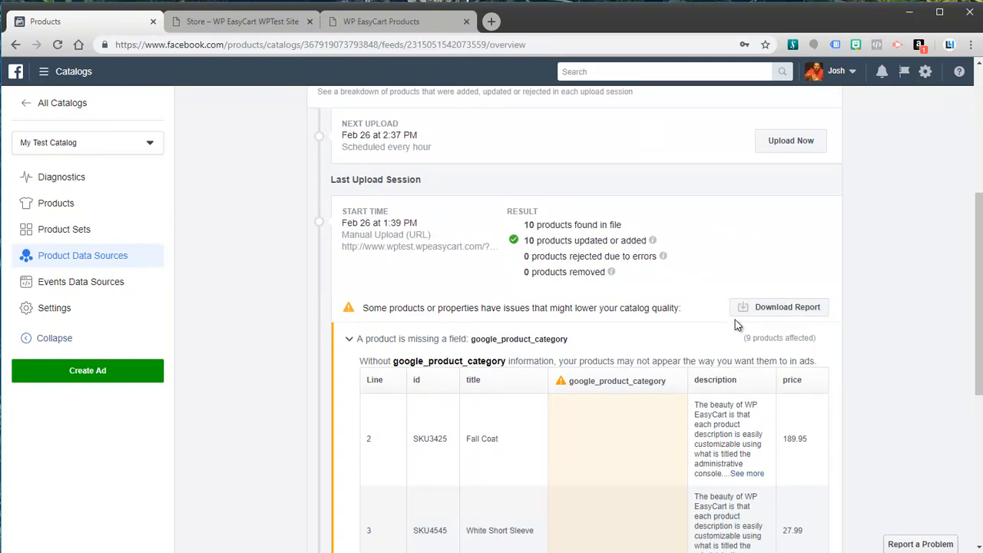
# - Fetch the product data feed immediately from its hourly replace schedule in the feed settings
pyautogui.scroll(-4, 742, 338)
pyautogui.scroll(-1, 742, 338)
pyautogui.scroll(9, 717, 325)
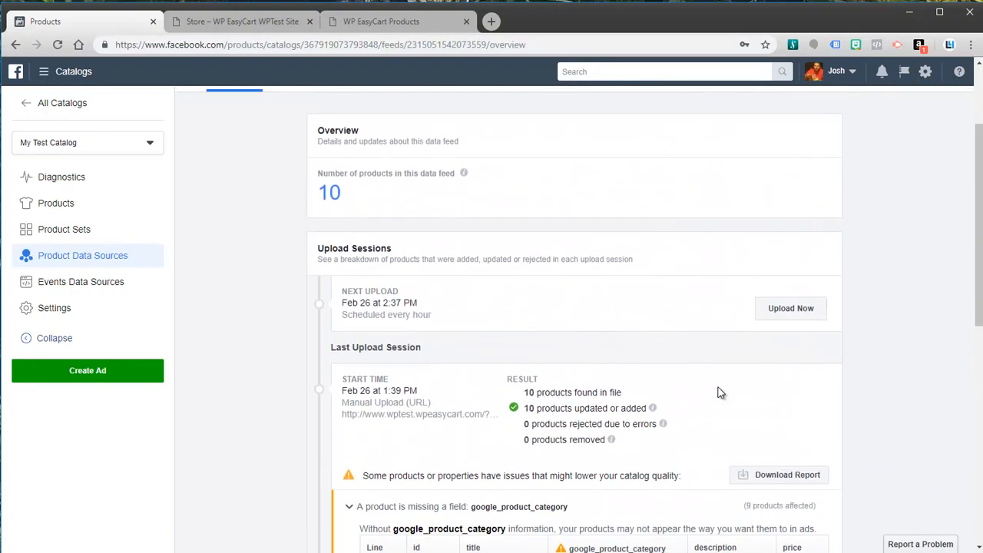
pyautogui.click(791, 309)
pyautogui.scroll(-3, 762, 353)
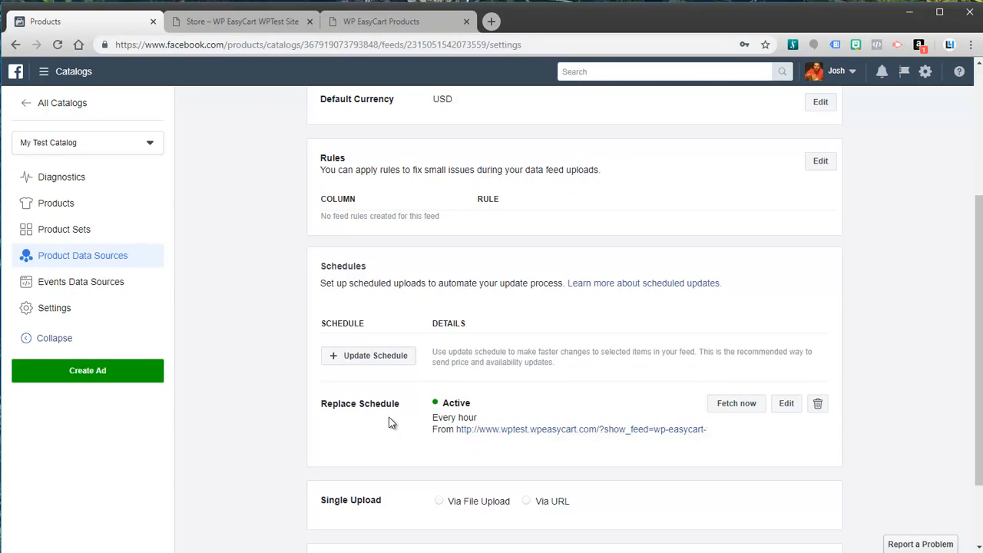
pyautogui.click(732, 408)
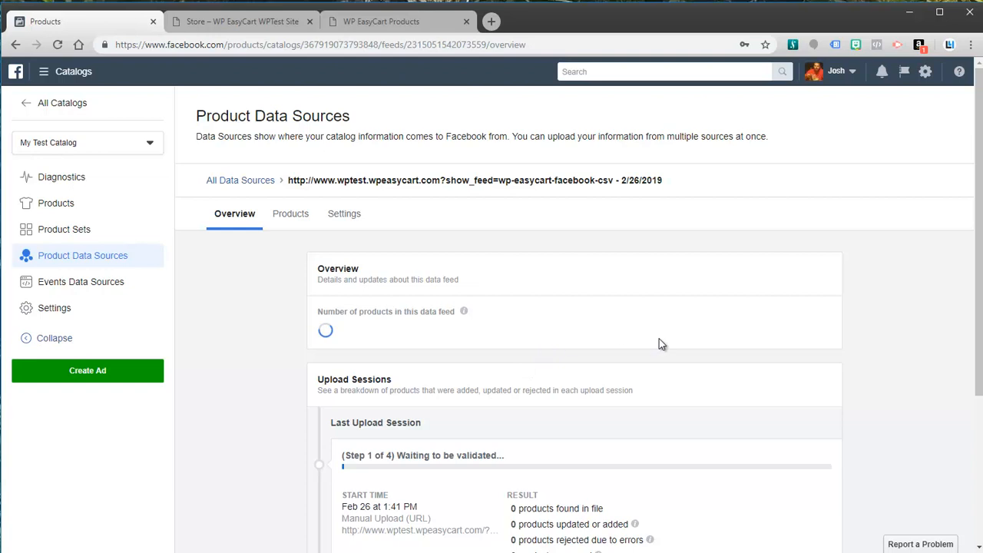
# - Examine the new upload session's results and the products listed as missing google_product_category
pyautogui.scroll(-1, 668, 346)
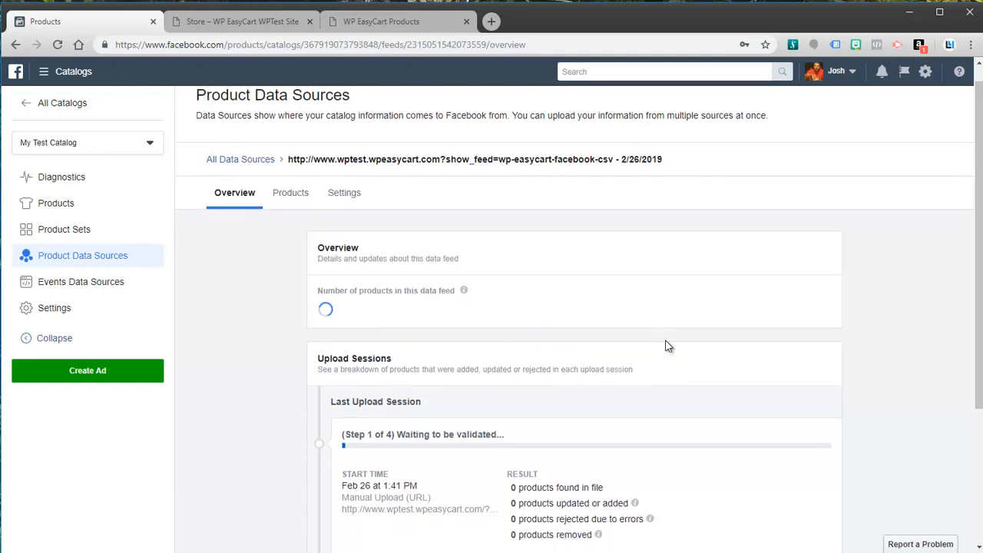
pyautogui.scroll(-1, 667, 344)
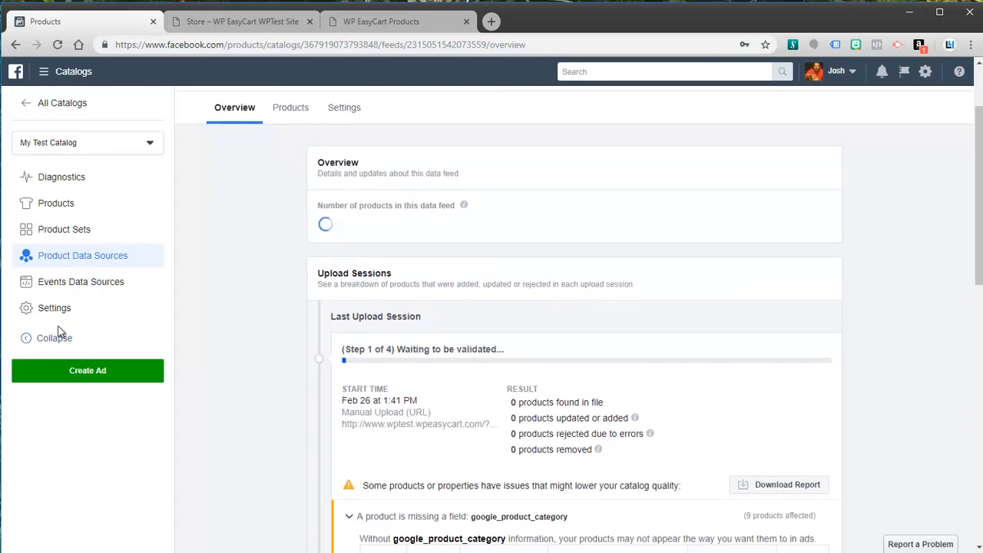
pyautogui.scroll(-3, 520, 346)
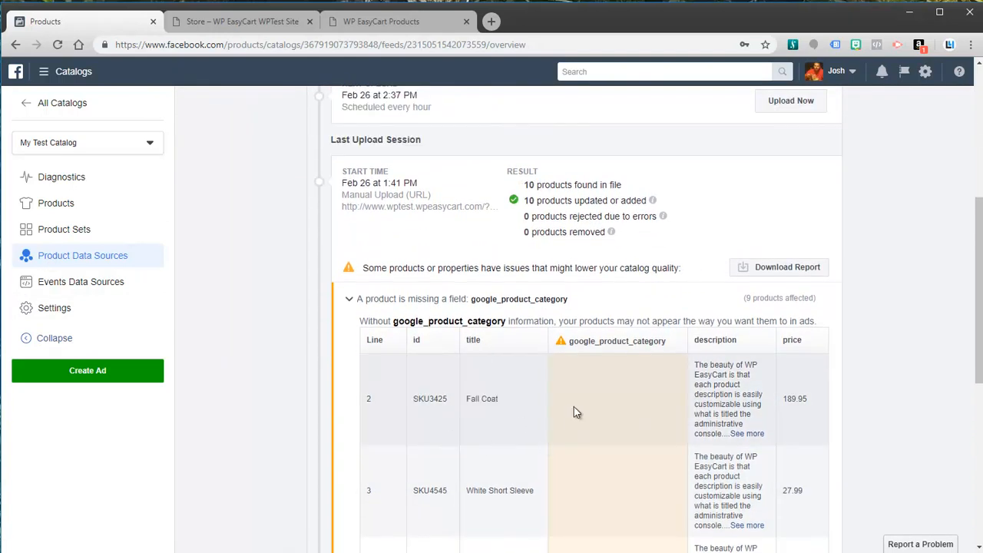
pyautogui.scroll(-2, 626, 388)
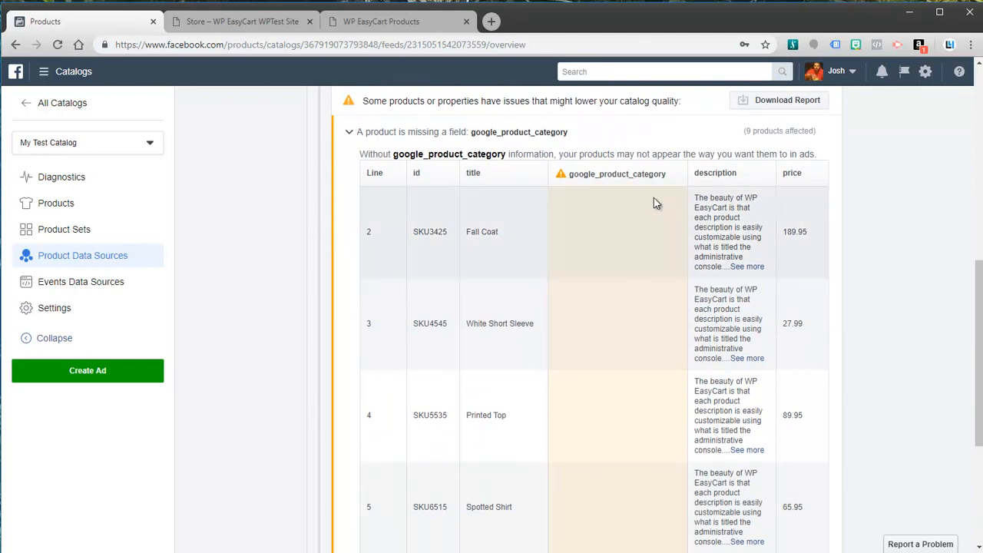
pyautogui.scroll(-1, 653, 203)
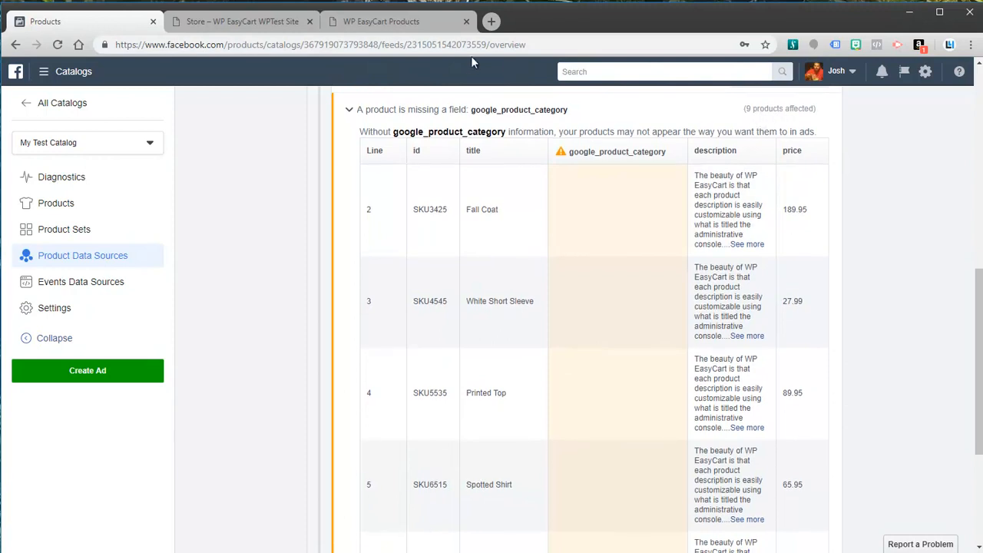
# - Switch to the WP EasyCart admin, check the Denim Coat's Google Category and optional FB options, and return to the feed's upload issues
pyautogui.click(349, 23)
pyautogui.click(594, 484)
pyautogui.moveTo(595, 484); pyautogui.dragTo(387, 489)
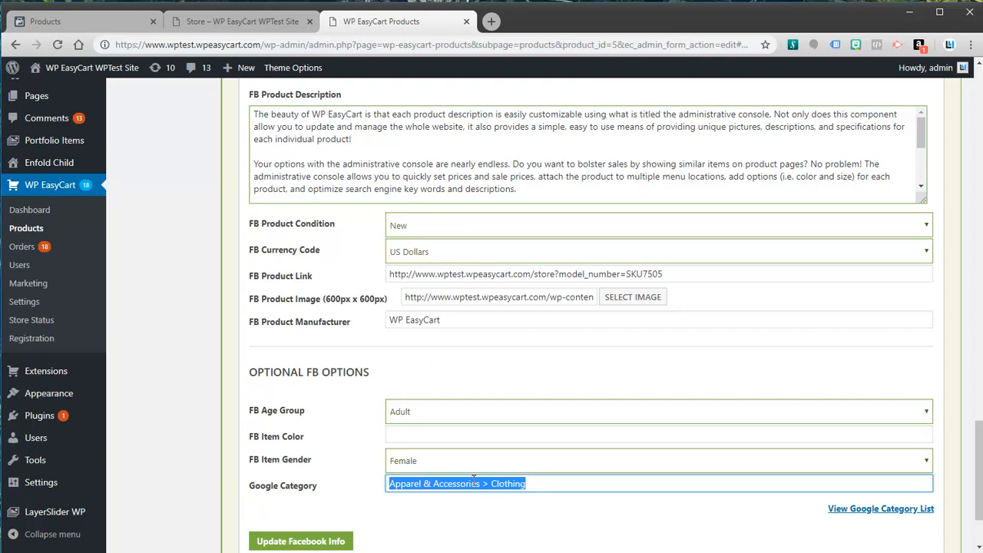
pyautogui.moveTo(323, 487); pyautogui.dragTo(248, 490)
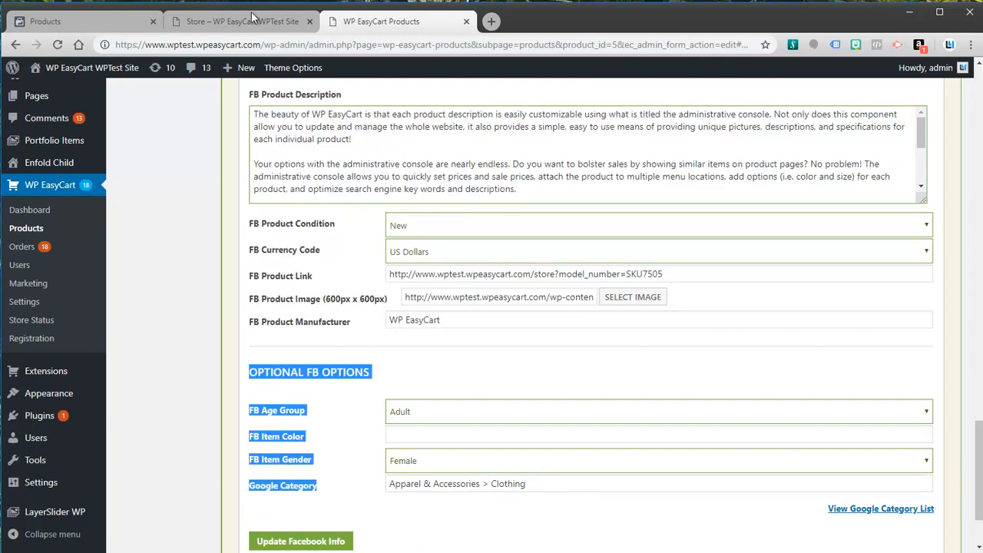
pyautogui.click(46, 22)
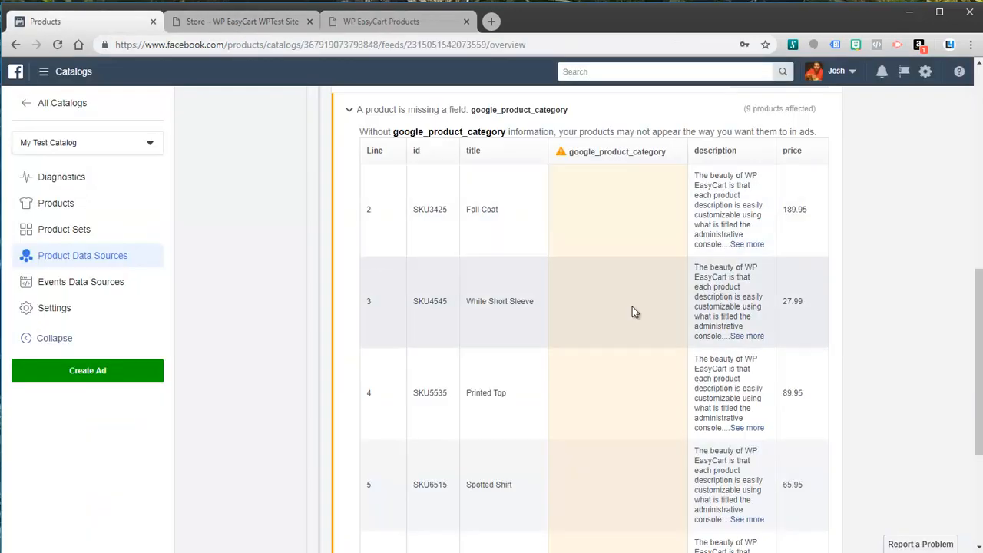
pyautogui.moveTo(981, 346); pyautogui.dragTo(980, 198)
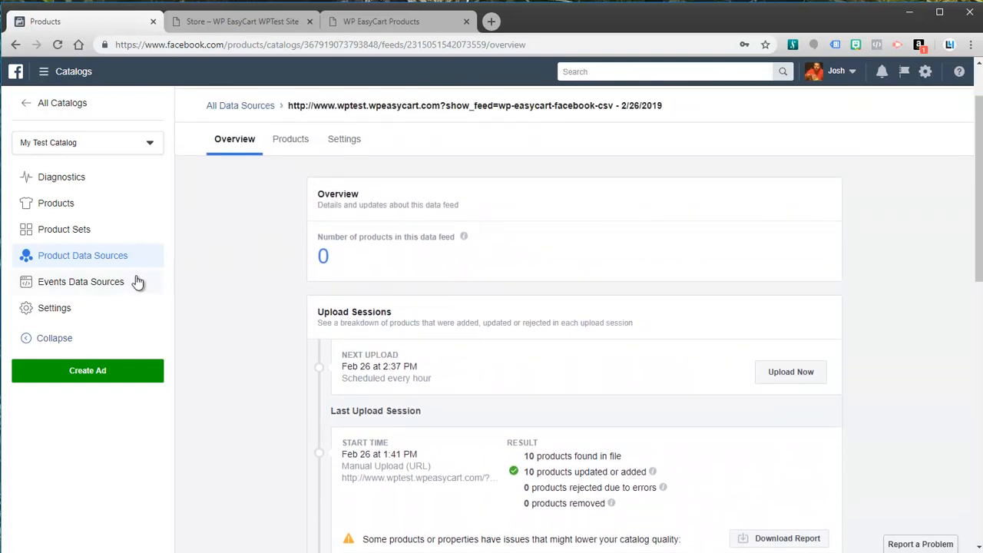
# - Examine the catalog's products and filters and compare them with the Denim Coat's optional FB options in the WP EasyCart admin
pyautogui.click(52, 203)
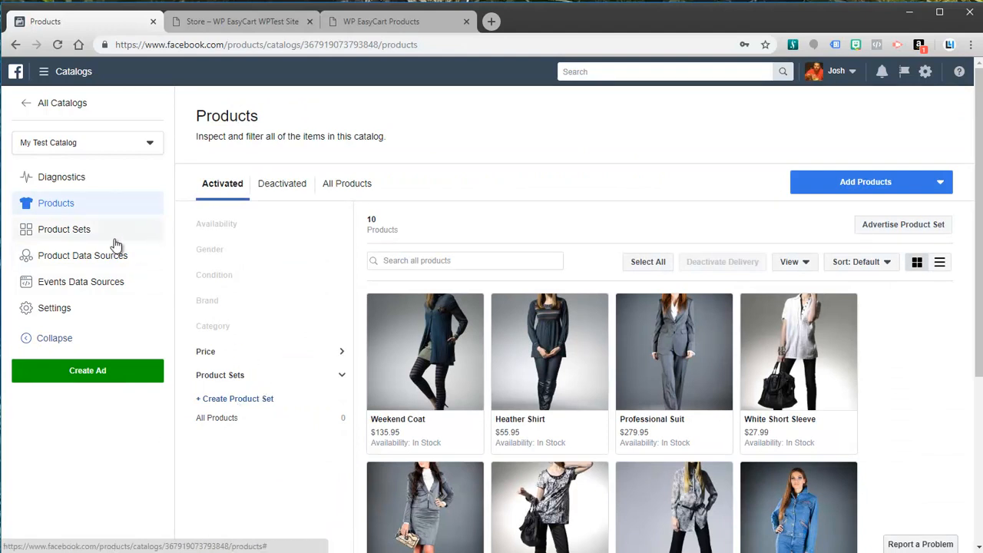
pyautogui.click(59, 232)
pyautogui.click(67, 209)
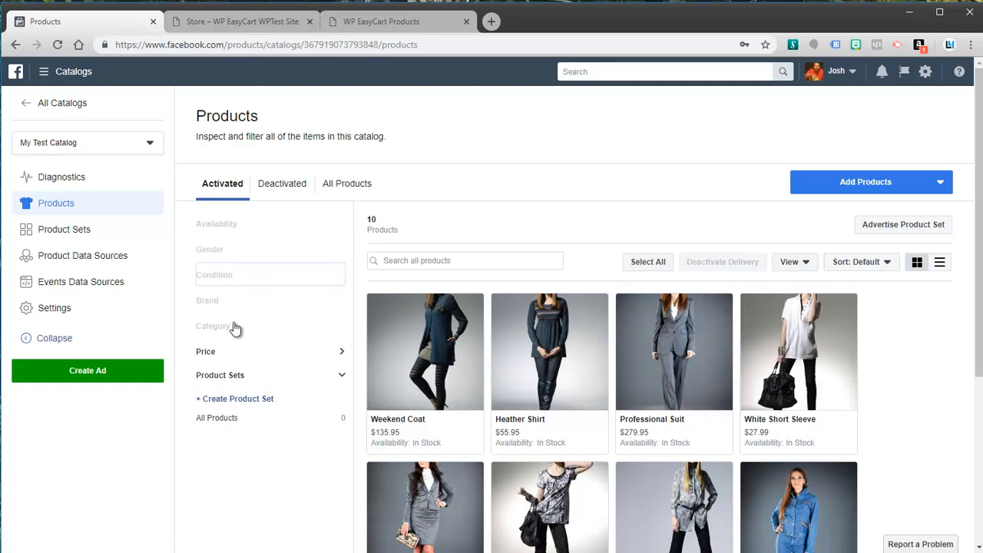
pyautogui.click(274, 23)
pyautogui.click(361, 23)
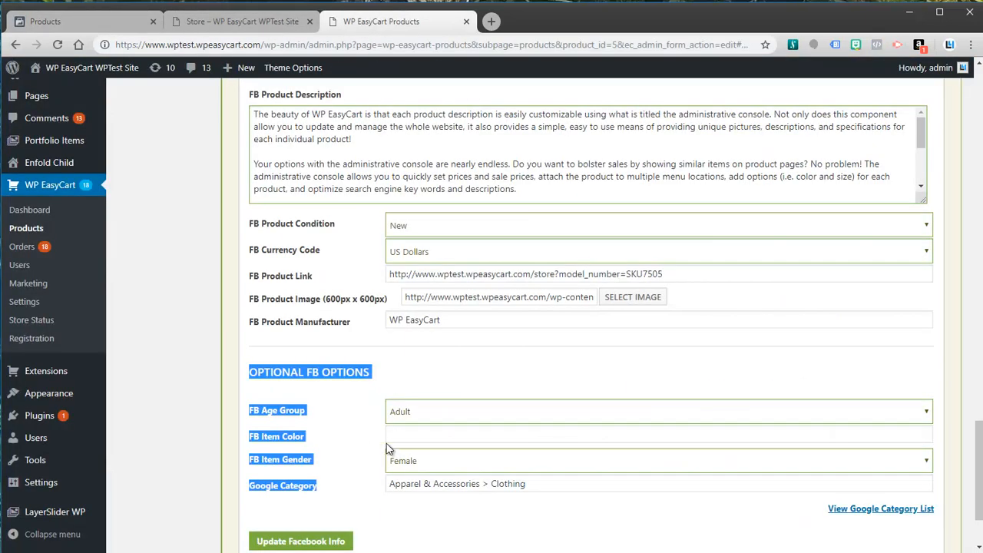
pyautogui.click(354, 436)
pyautogui.click(103, 28)
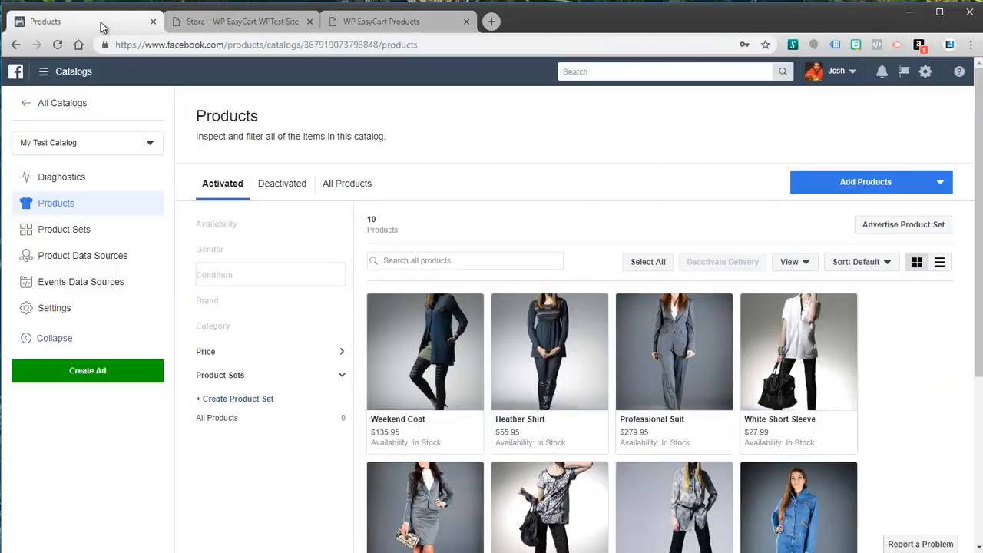
pyautogui.click(366, 22)
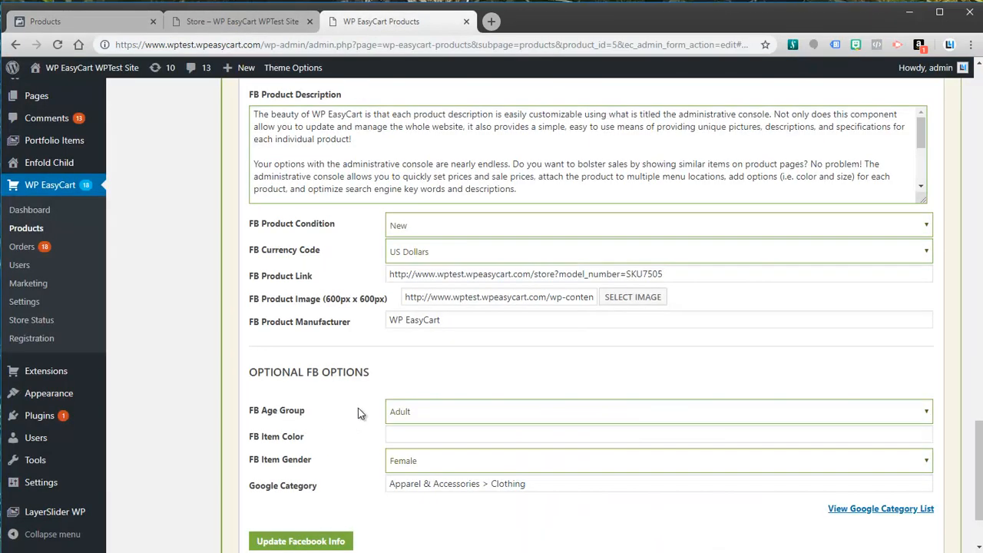
pyautogui.click(99, 24)
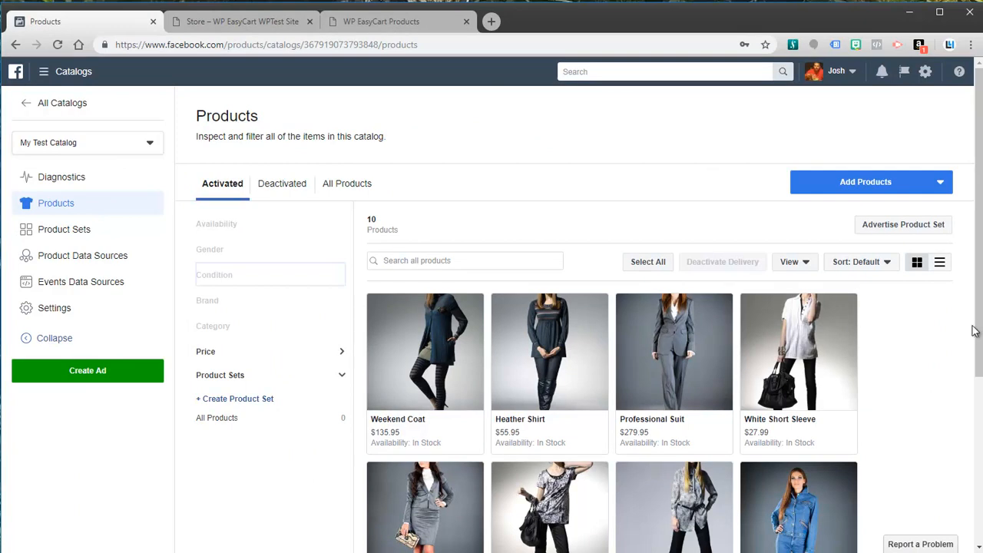
pyautogui.moveTo(977, 317); pyautogui.dragTo(978, 432)
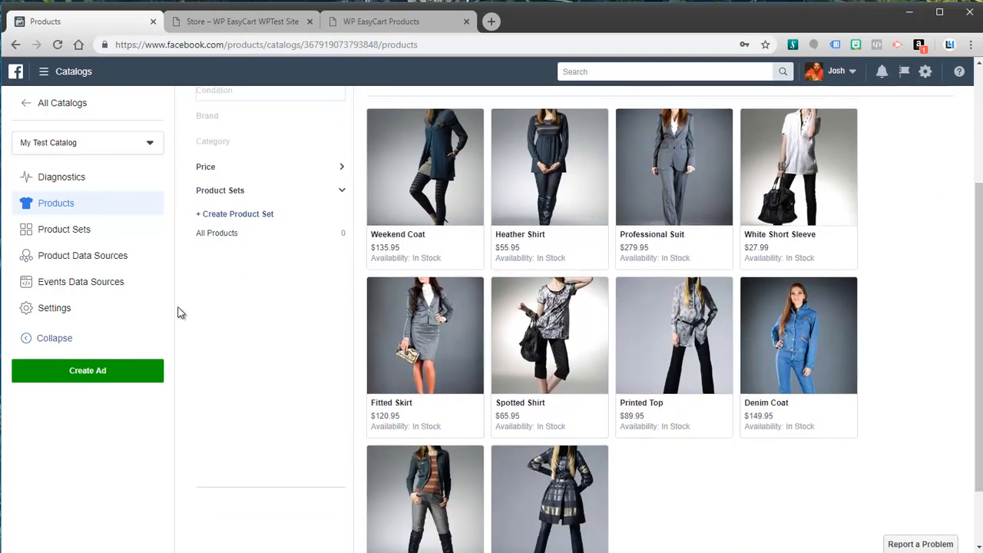
# - Connect the WP Test Facebook Pixel to the catalog as an events data source for tracking product interactions
pyautogui.click(79, 286)
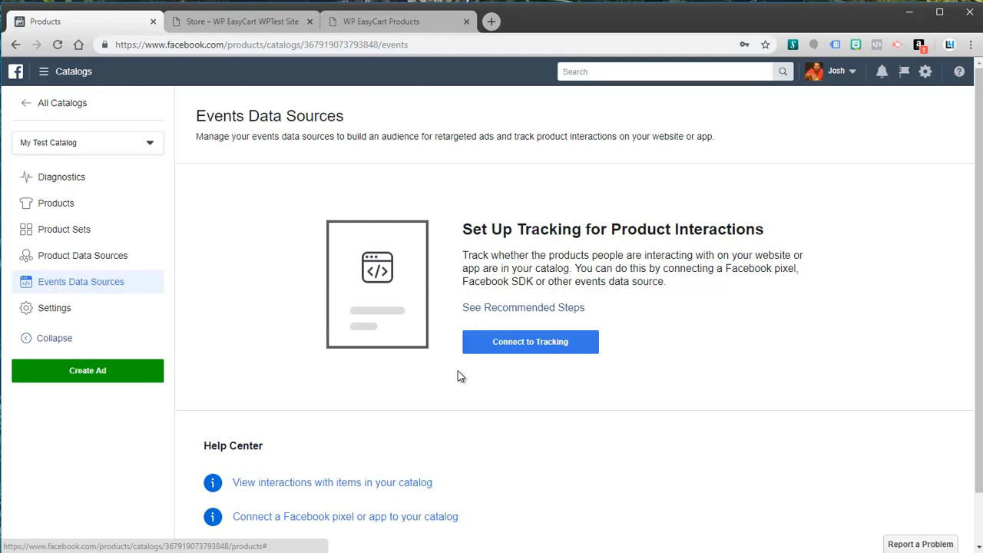
pyautogui.click(509, 351)
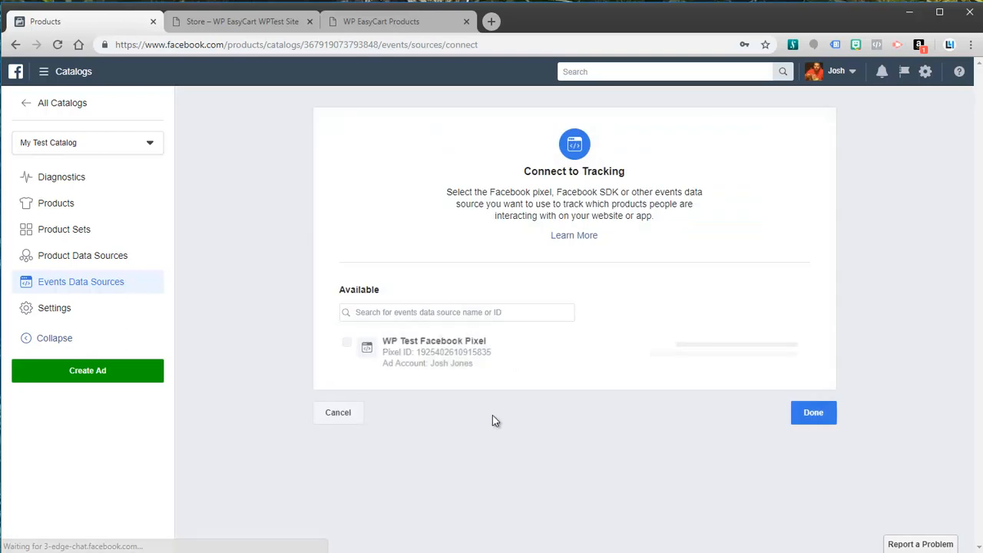
pyautogui.click(344, 344)
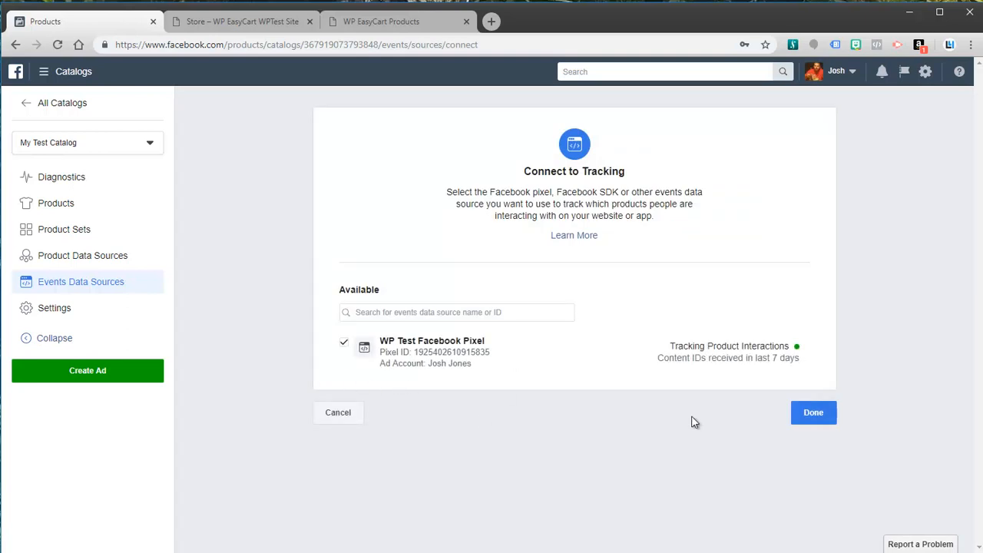
pyautogui.click(809, 419)
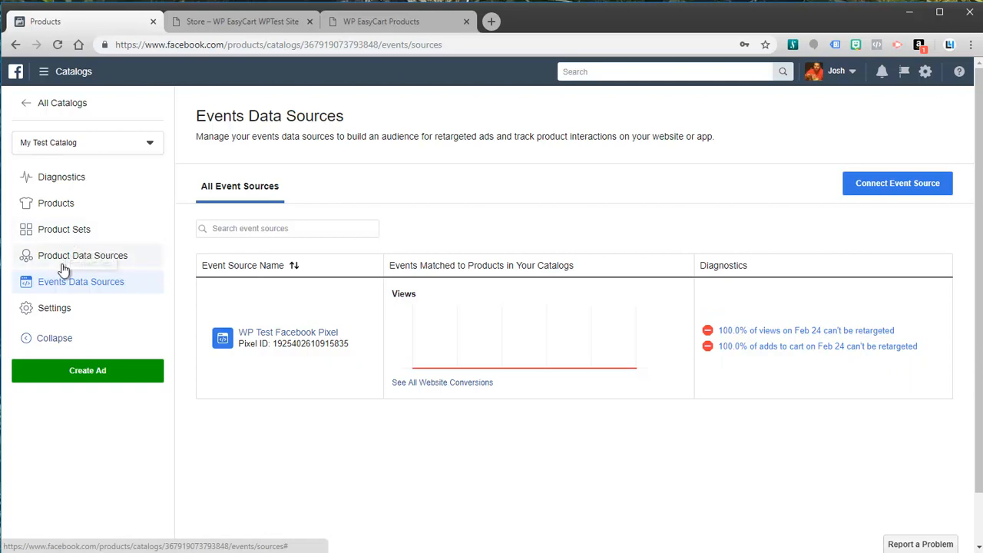
# - Review the catalog's products, product data sources and events data sources, ending on the products list
pyautogui.click(55, 209)
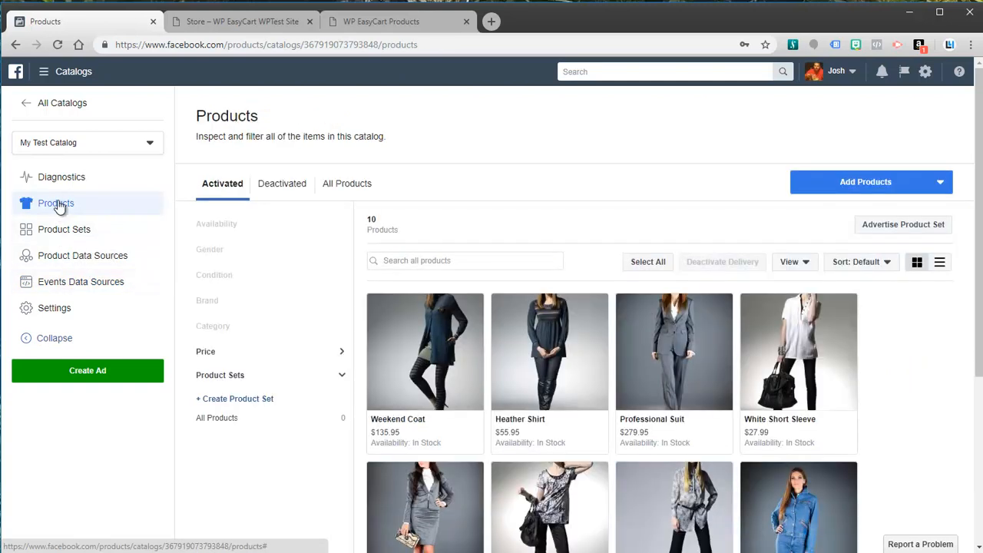
pyautogui.click(58, 260)
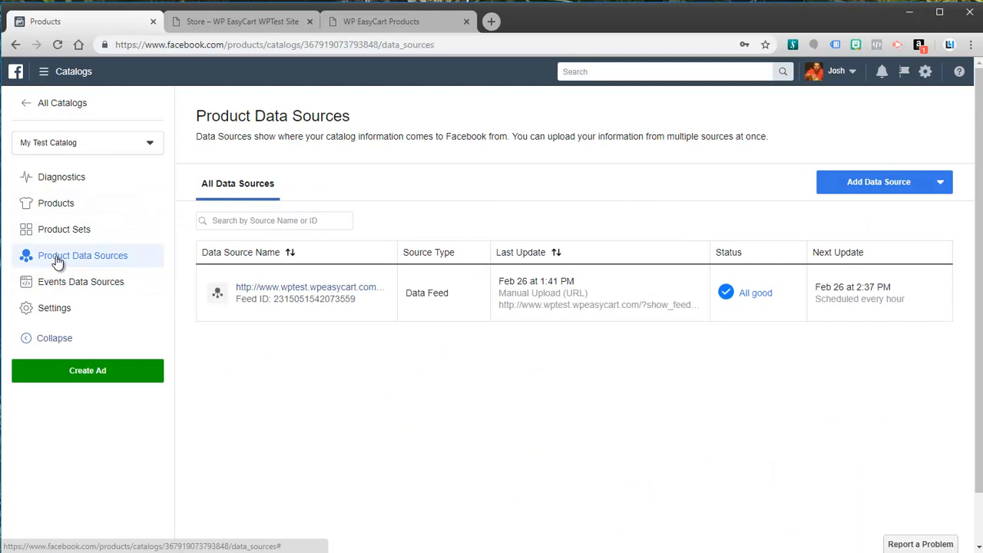
pyautogui.click(88, 285)
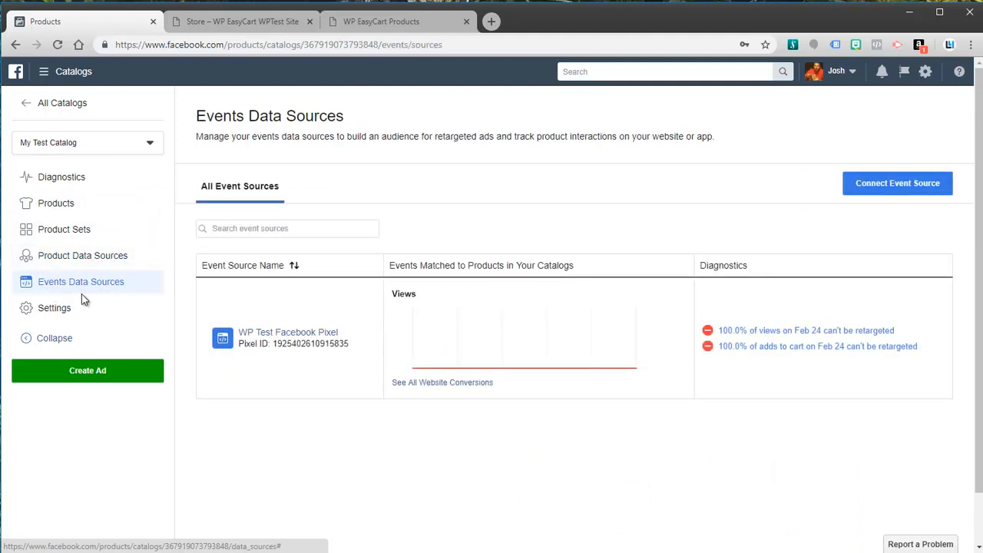
pyautogui.click(57, 206)
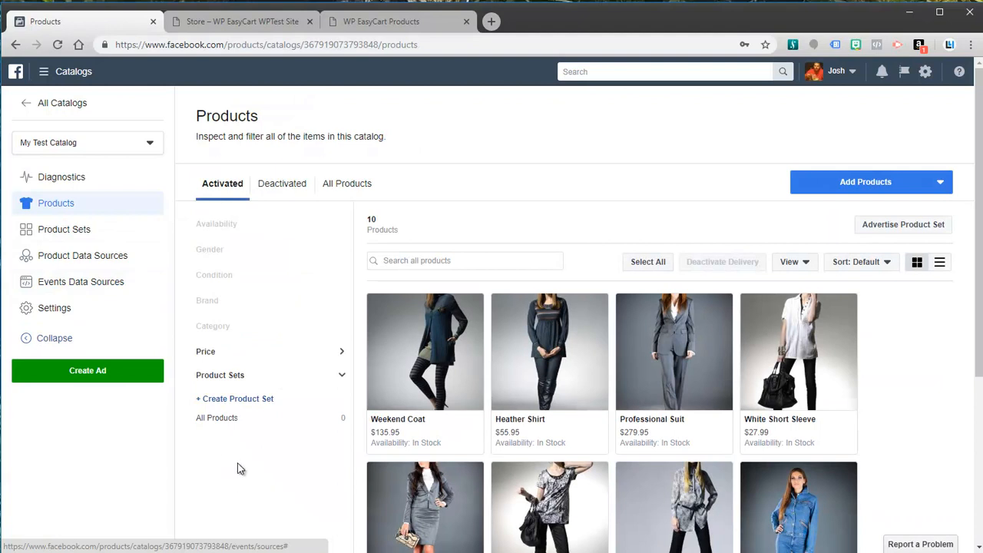